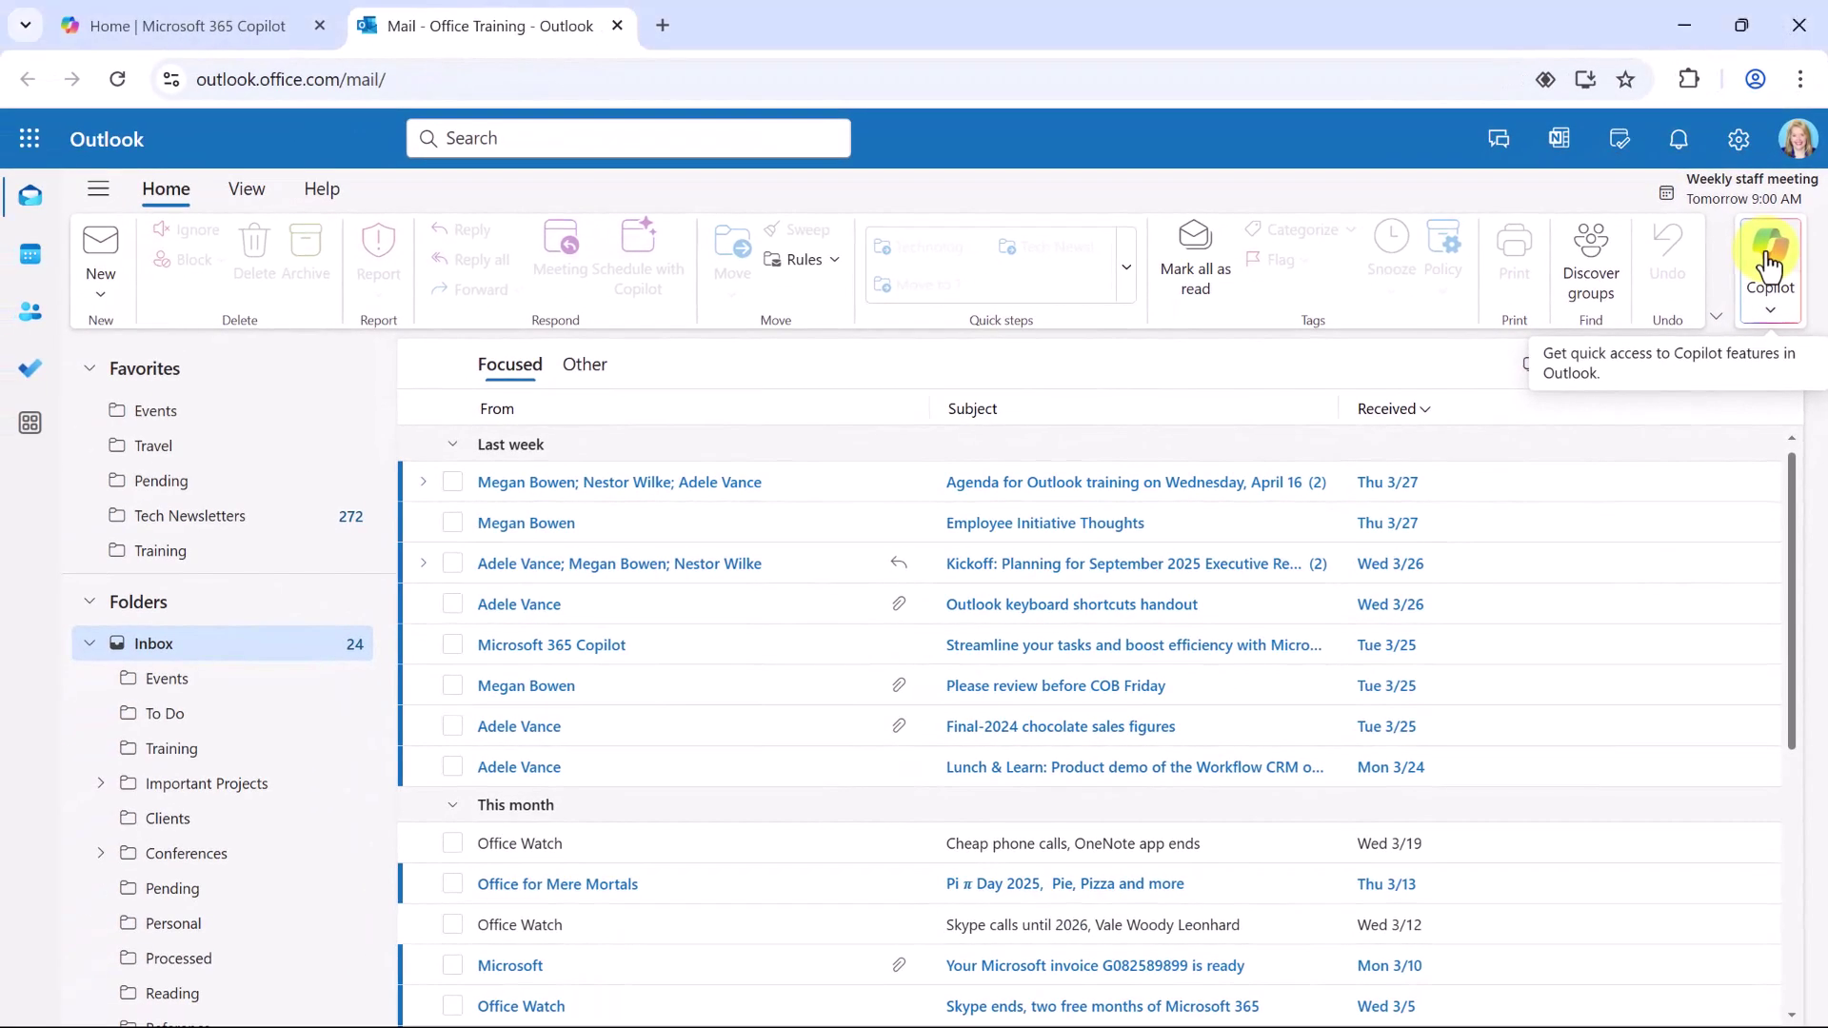
- Ask Copilot when the next meeting with the colleague is; it answers Thursday, 11 AM–12 PM
left_click(1768, 263)
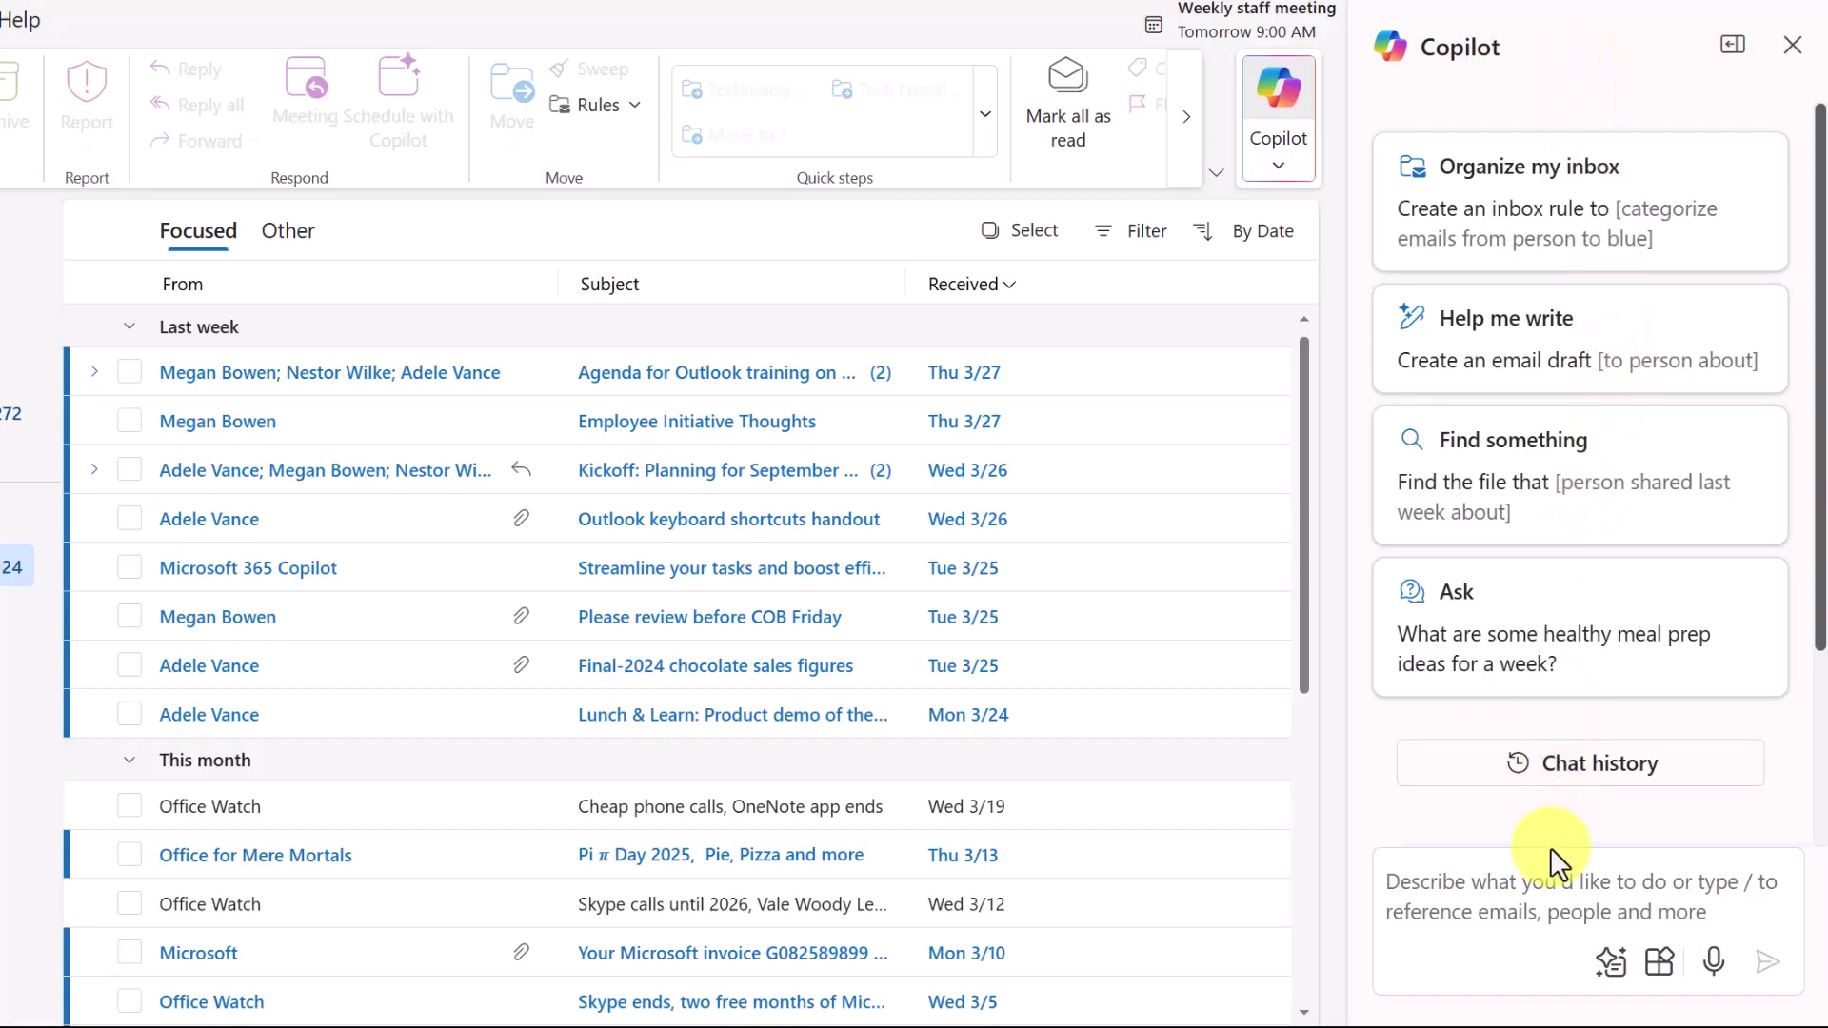
left_click(1473, 883)
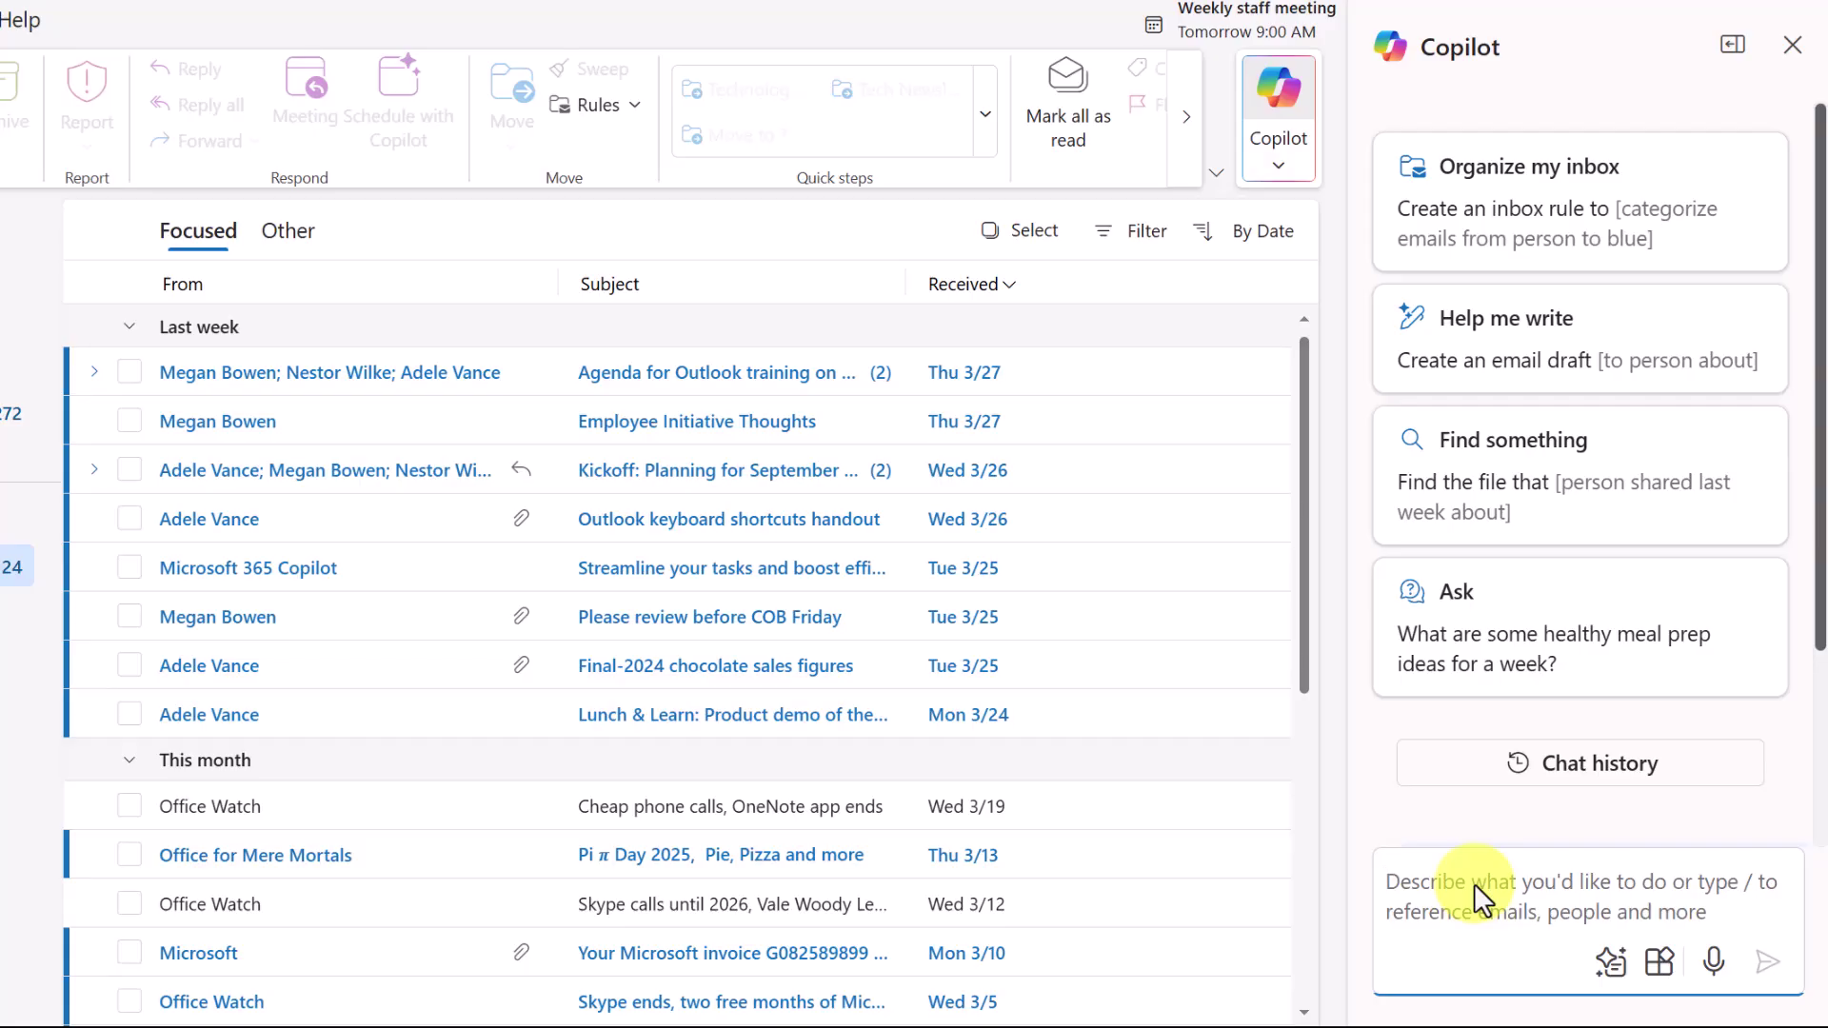
type("When is my next meeting with Megan")
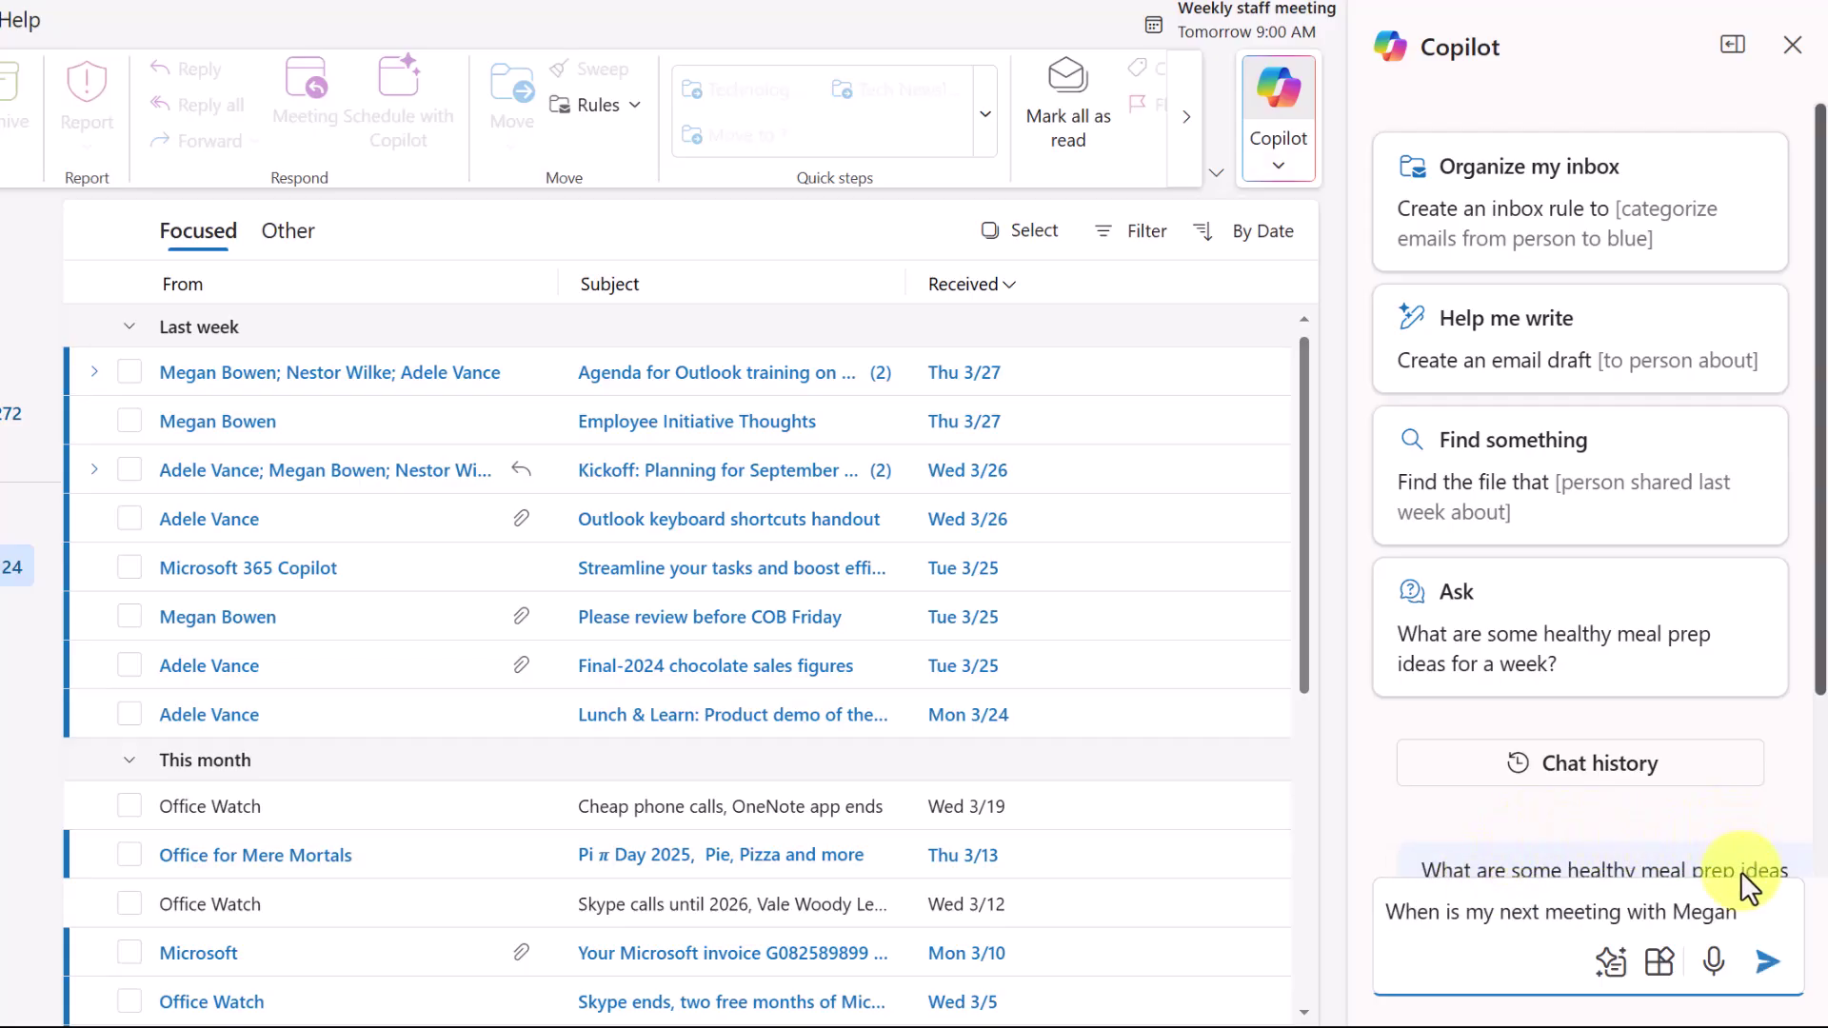
left_click(1767, 962)
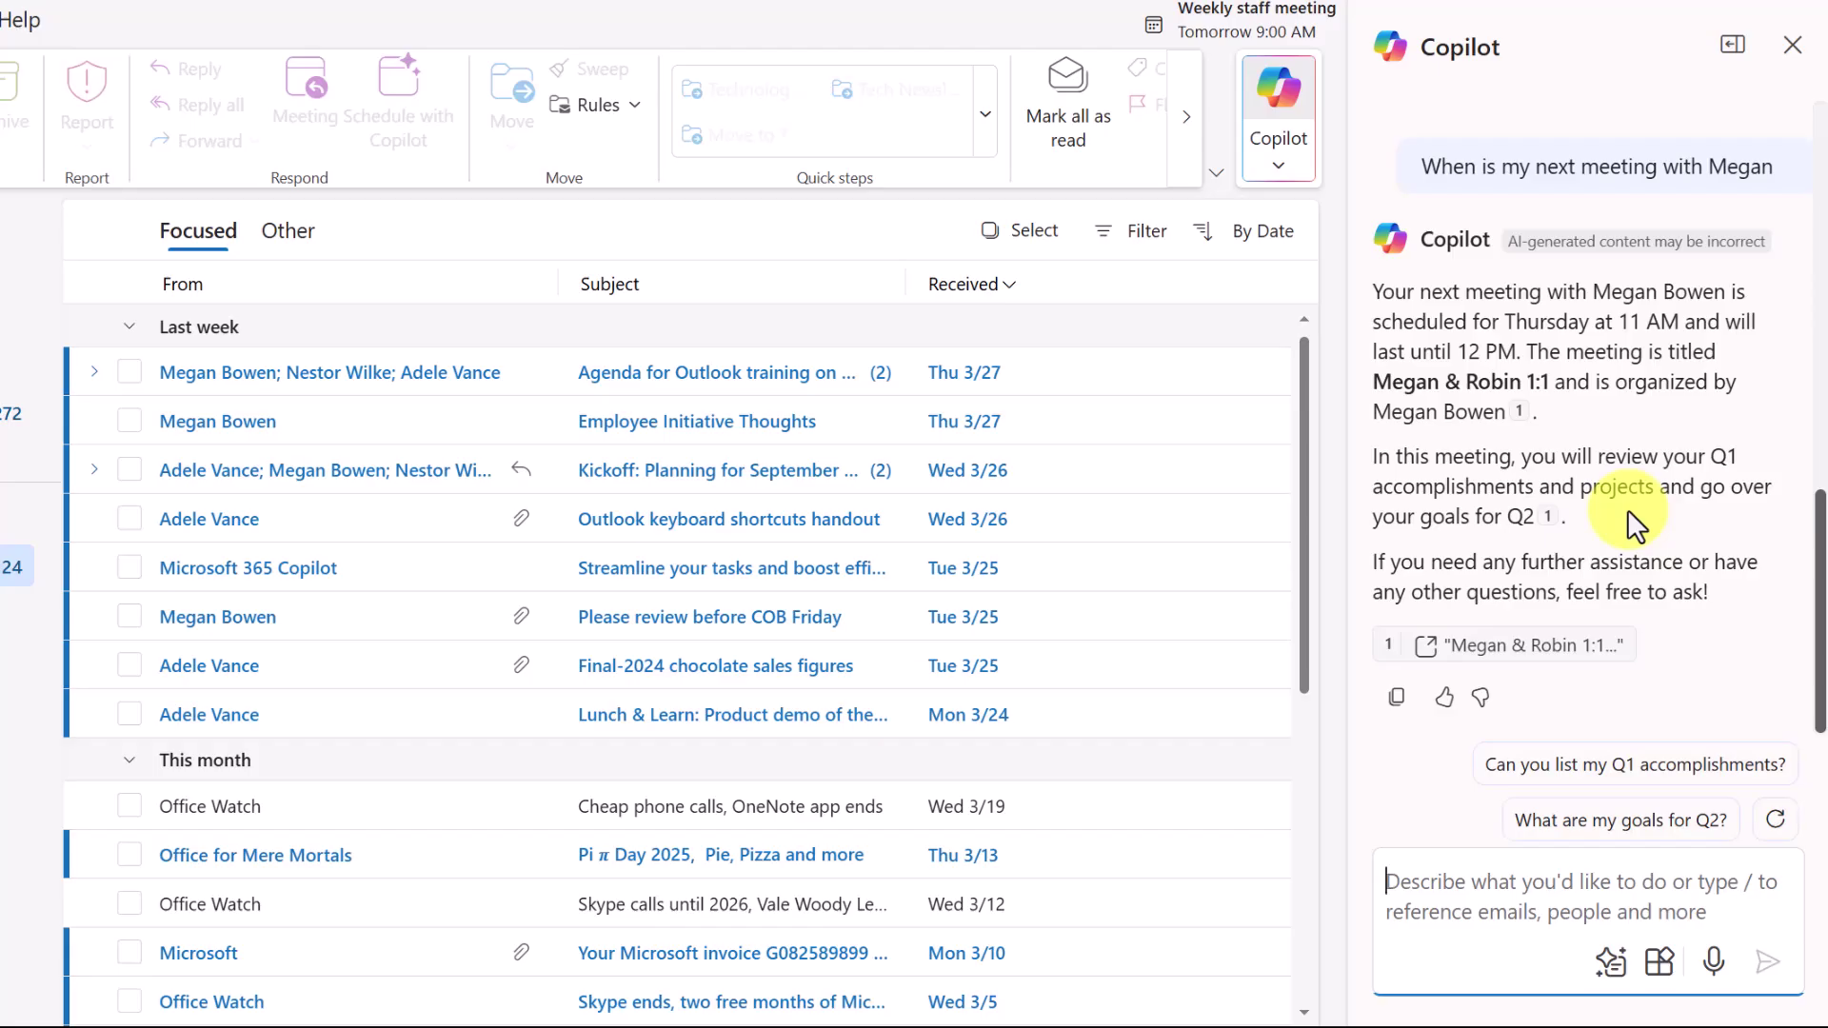
- Have Copilot summarize the colleague's unread emails into four action items, including a Workflow CRM demo
left_click(1431, 876)
type("Summarize all unread emails from Adele Vance and create a list of action items")
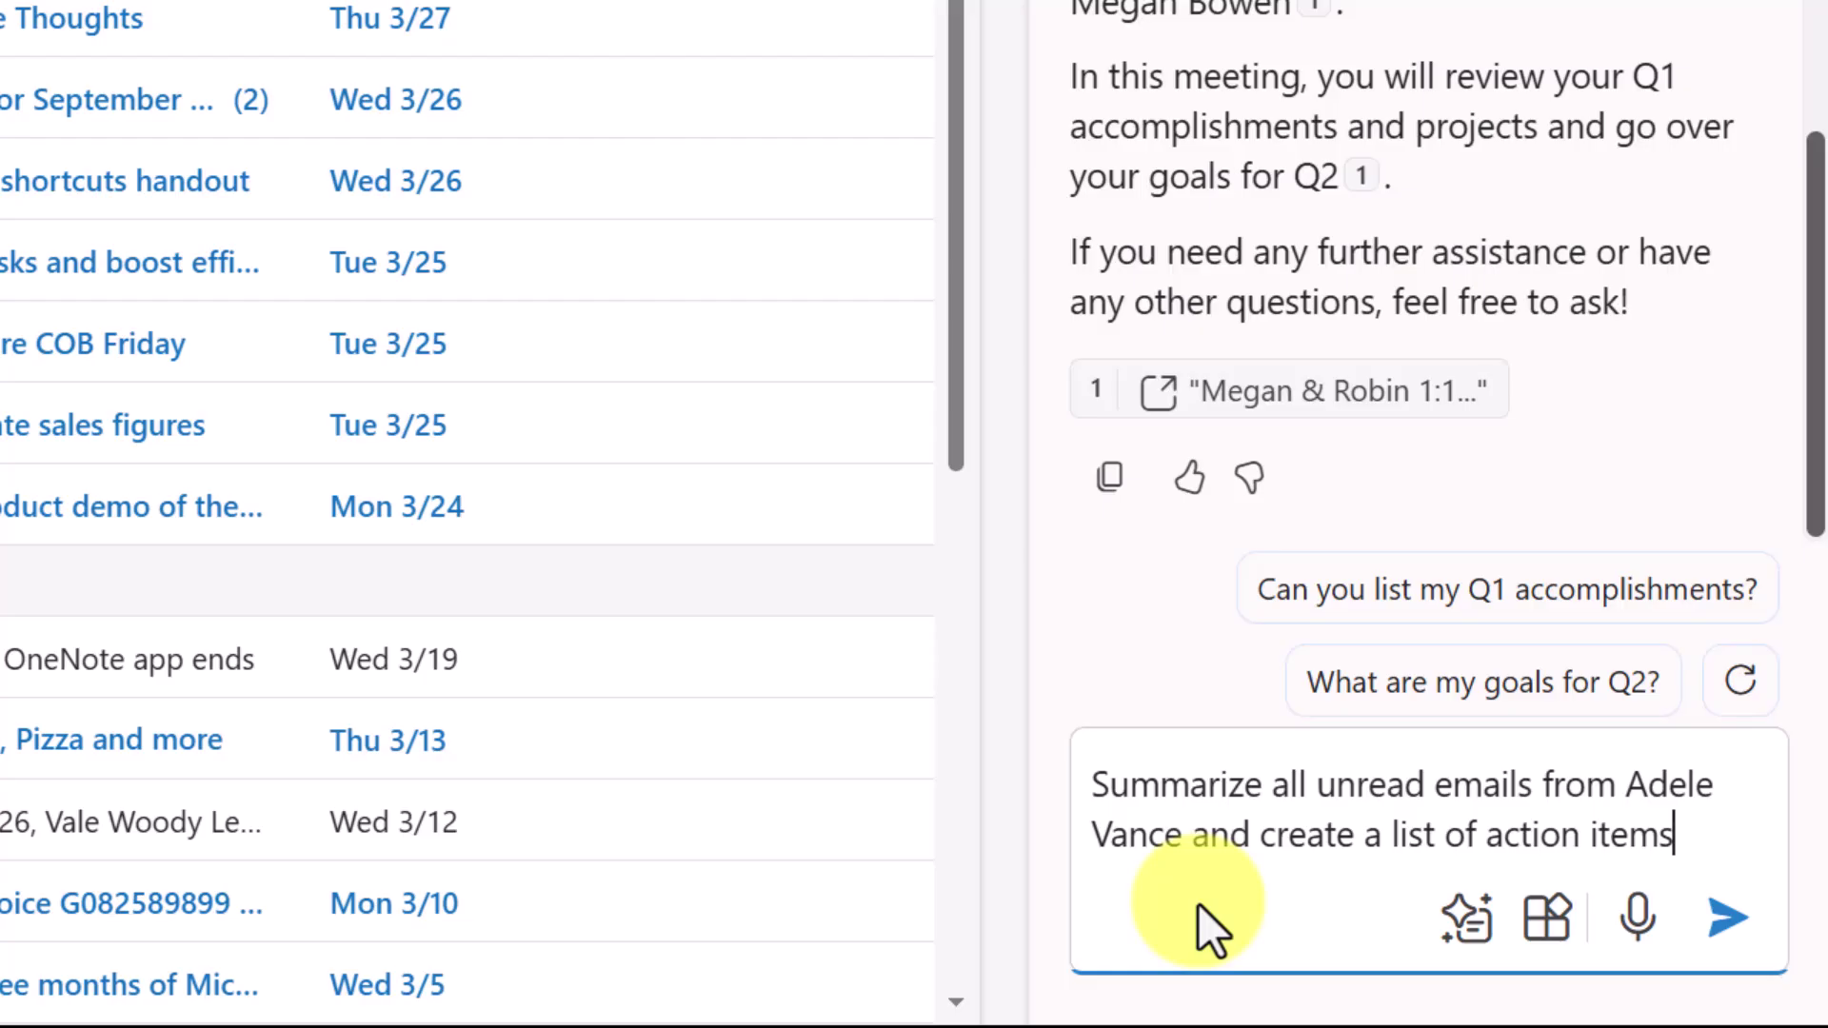
key("Return")
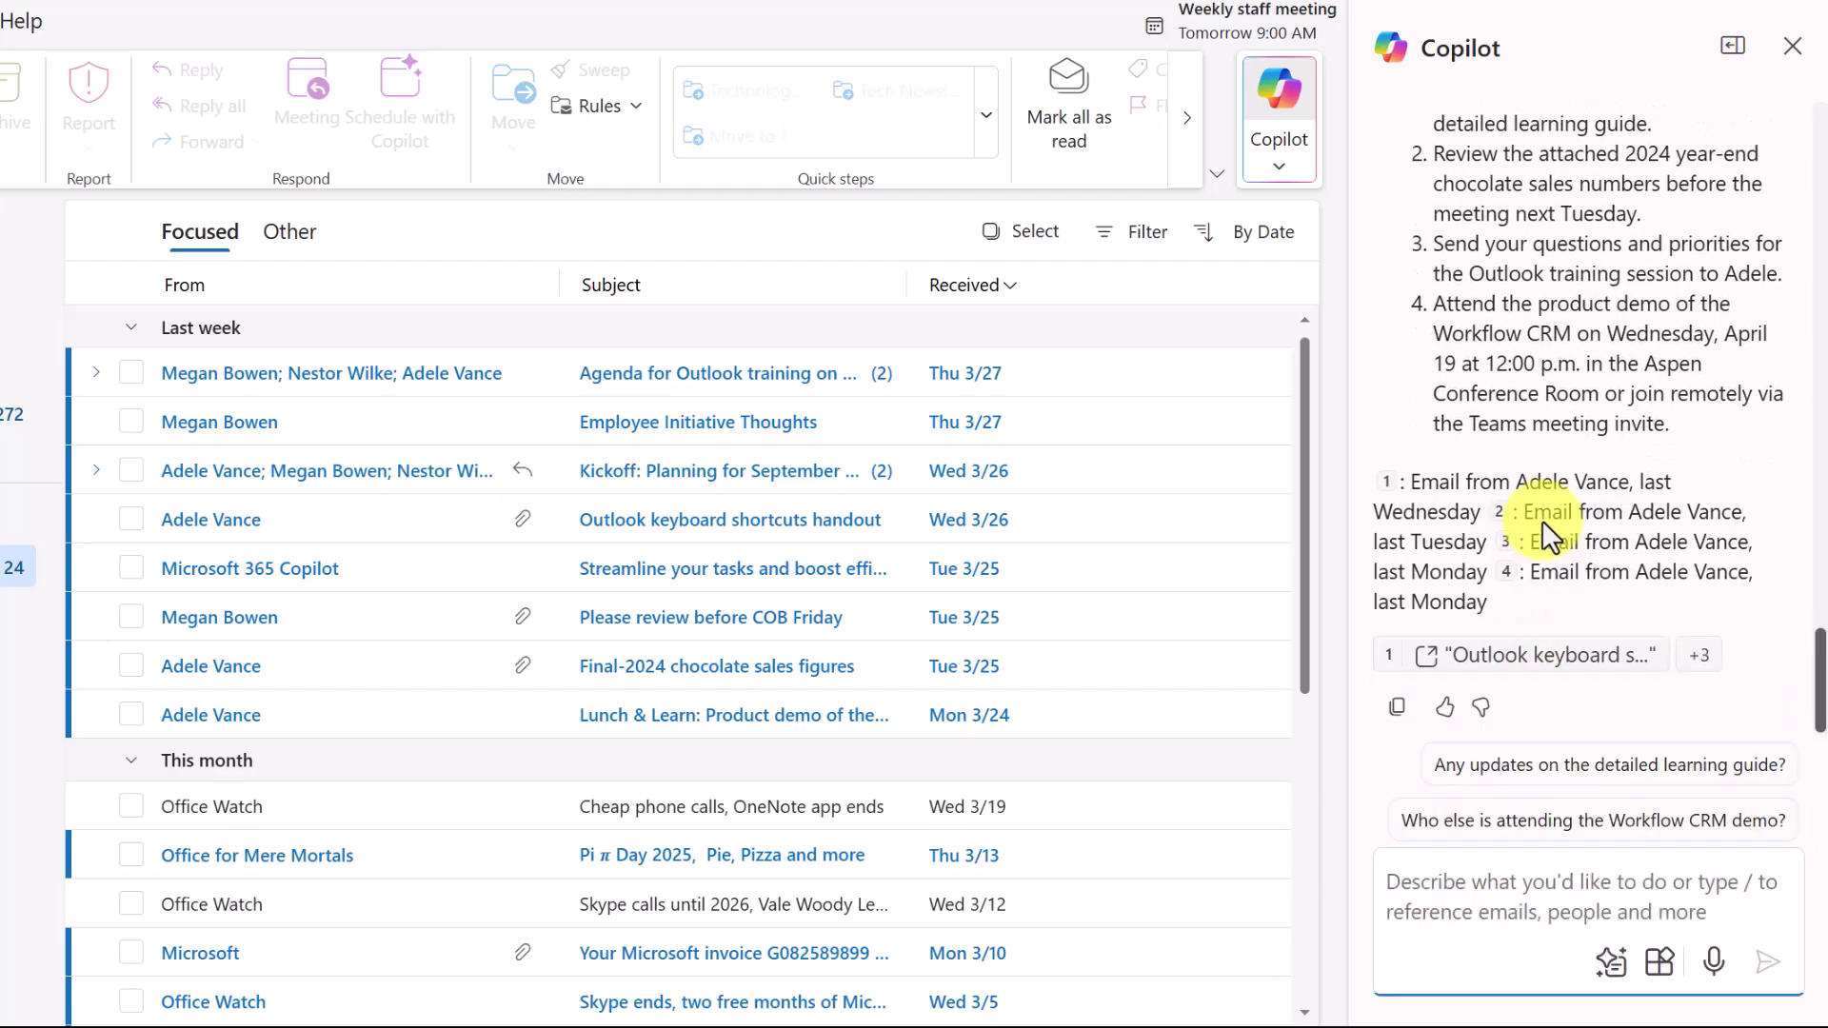
scroll(1542, 520, "up", 10)
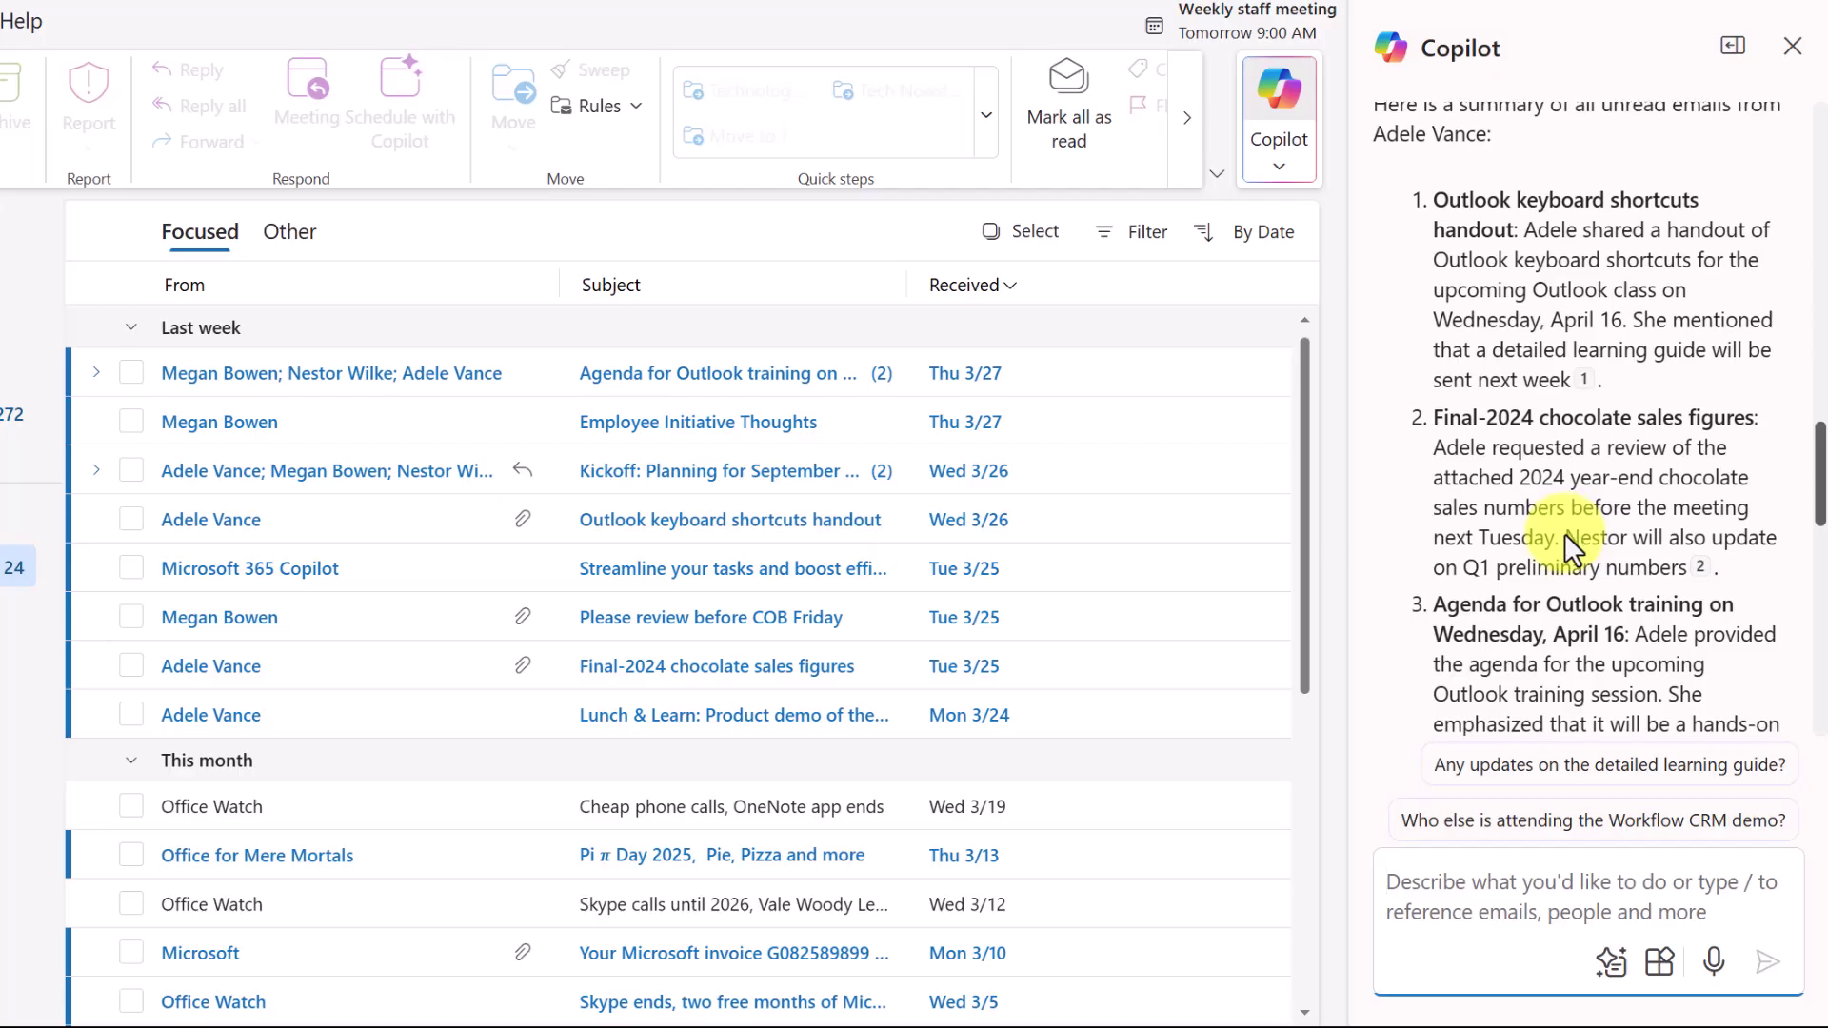
scroll(1563, 533, "down", 2)
scroll(1563, 530, "up", 6)
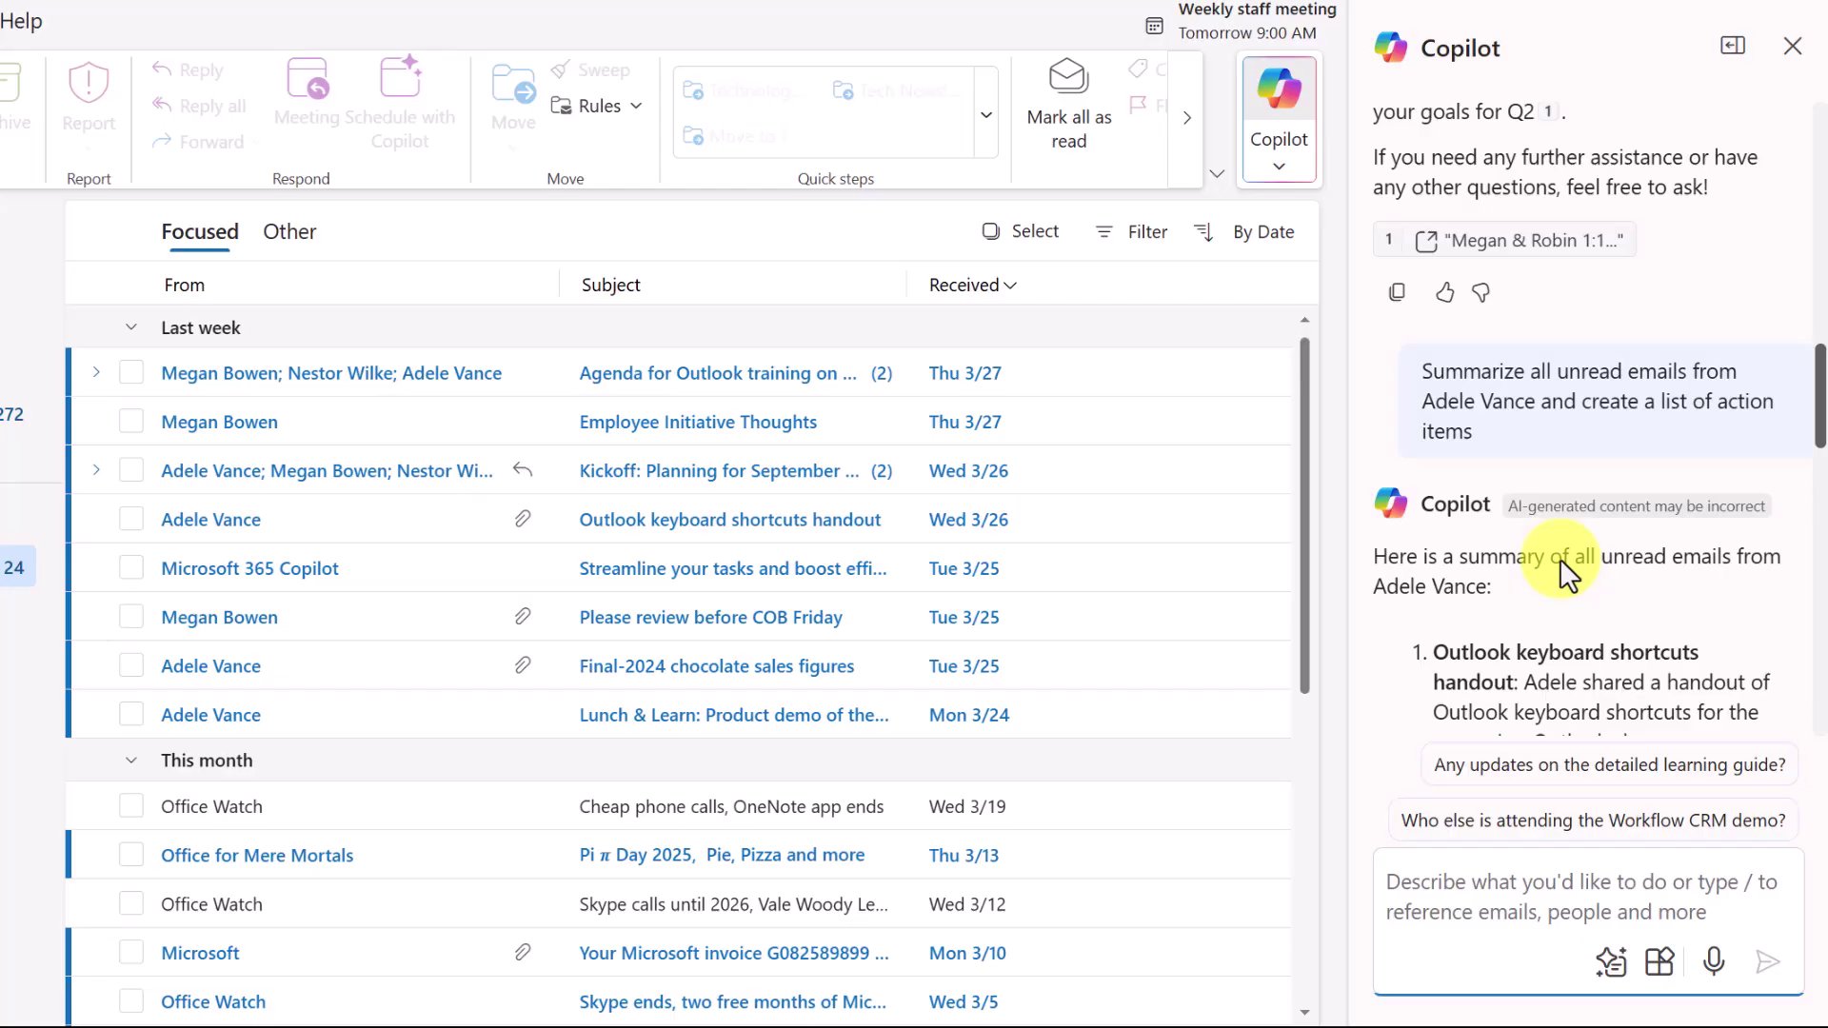
scroll(1558, 579, "down", 8)
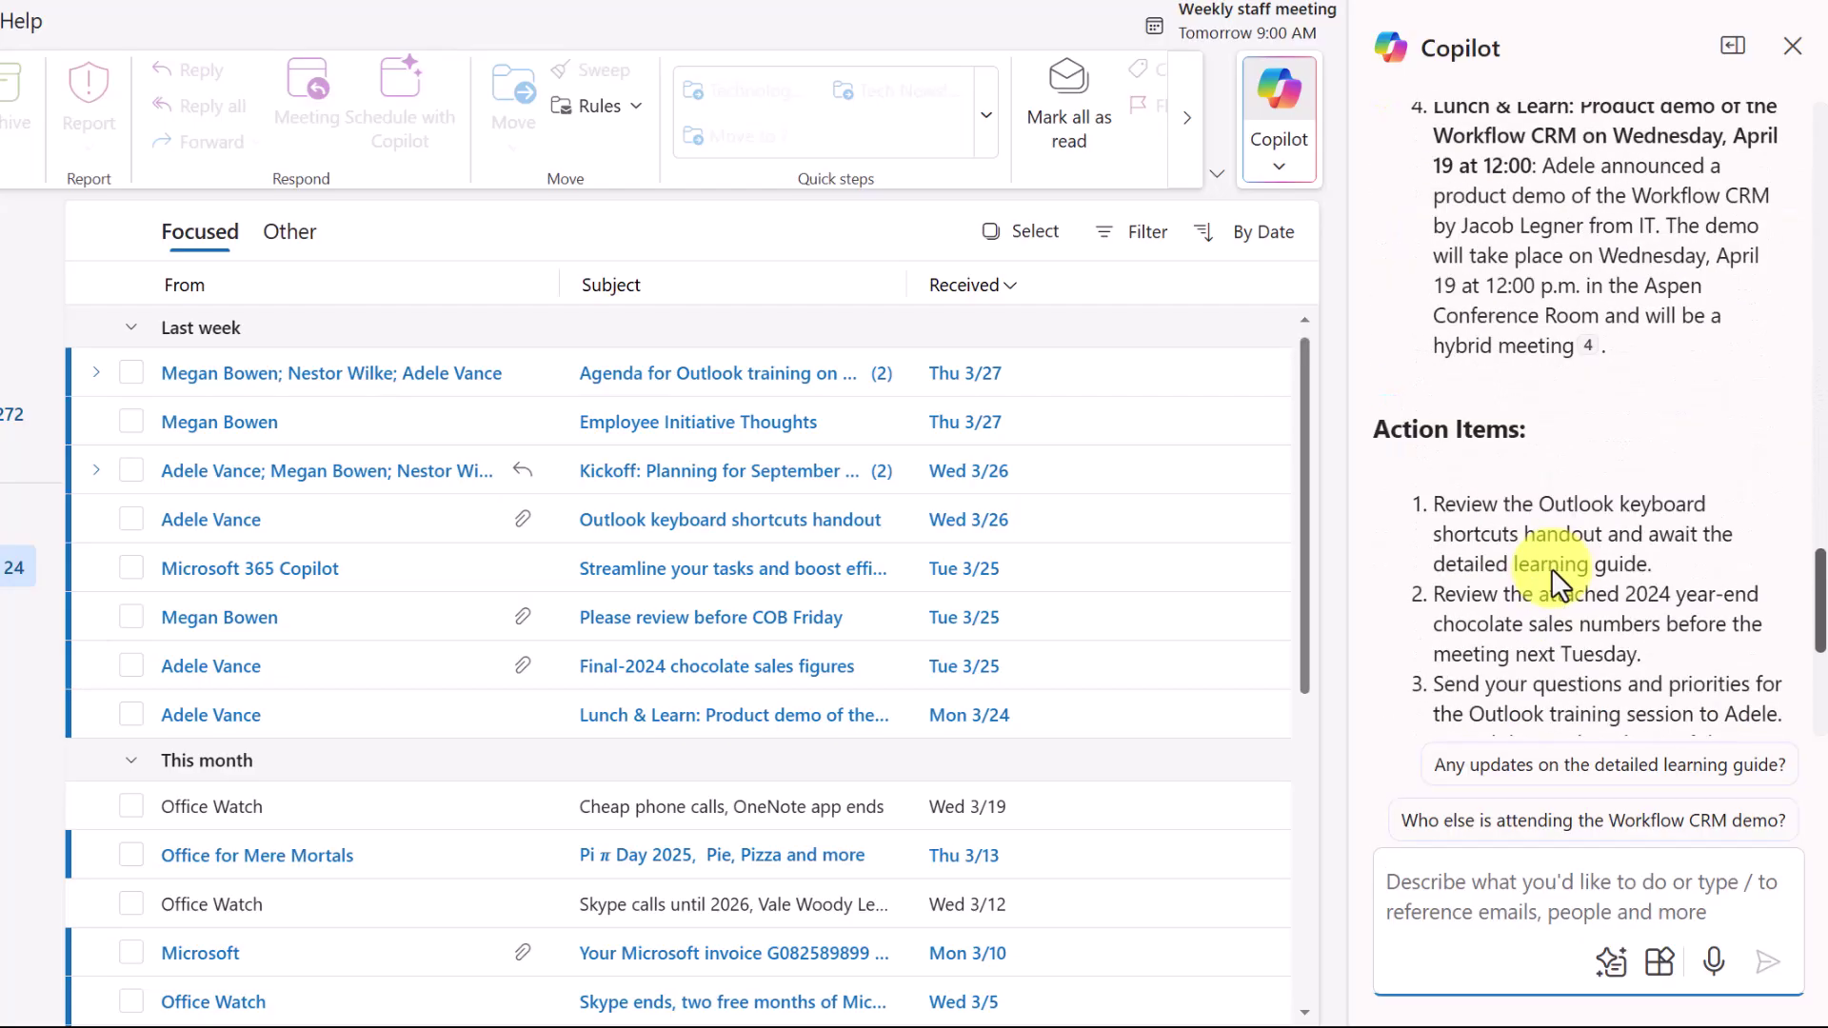
scroll(1551, 567, "down", 5)
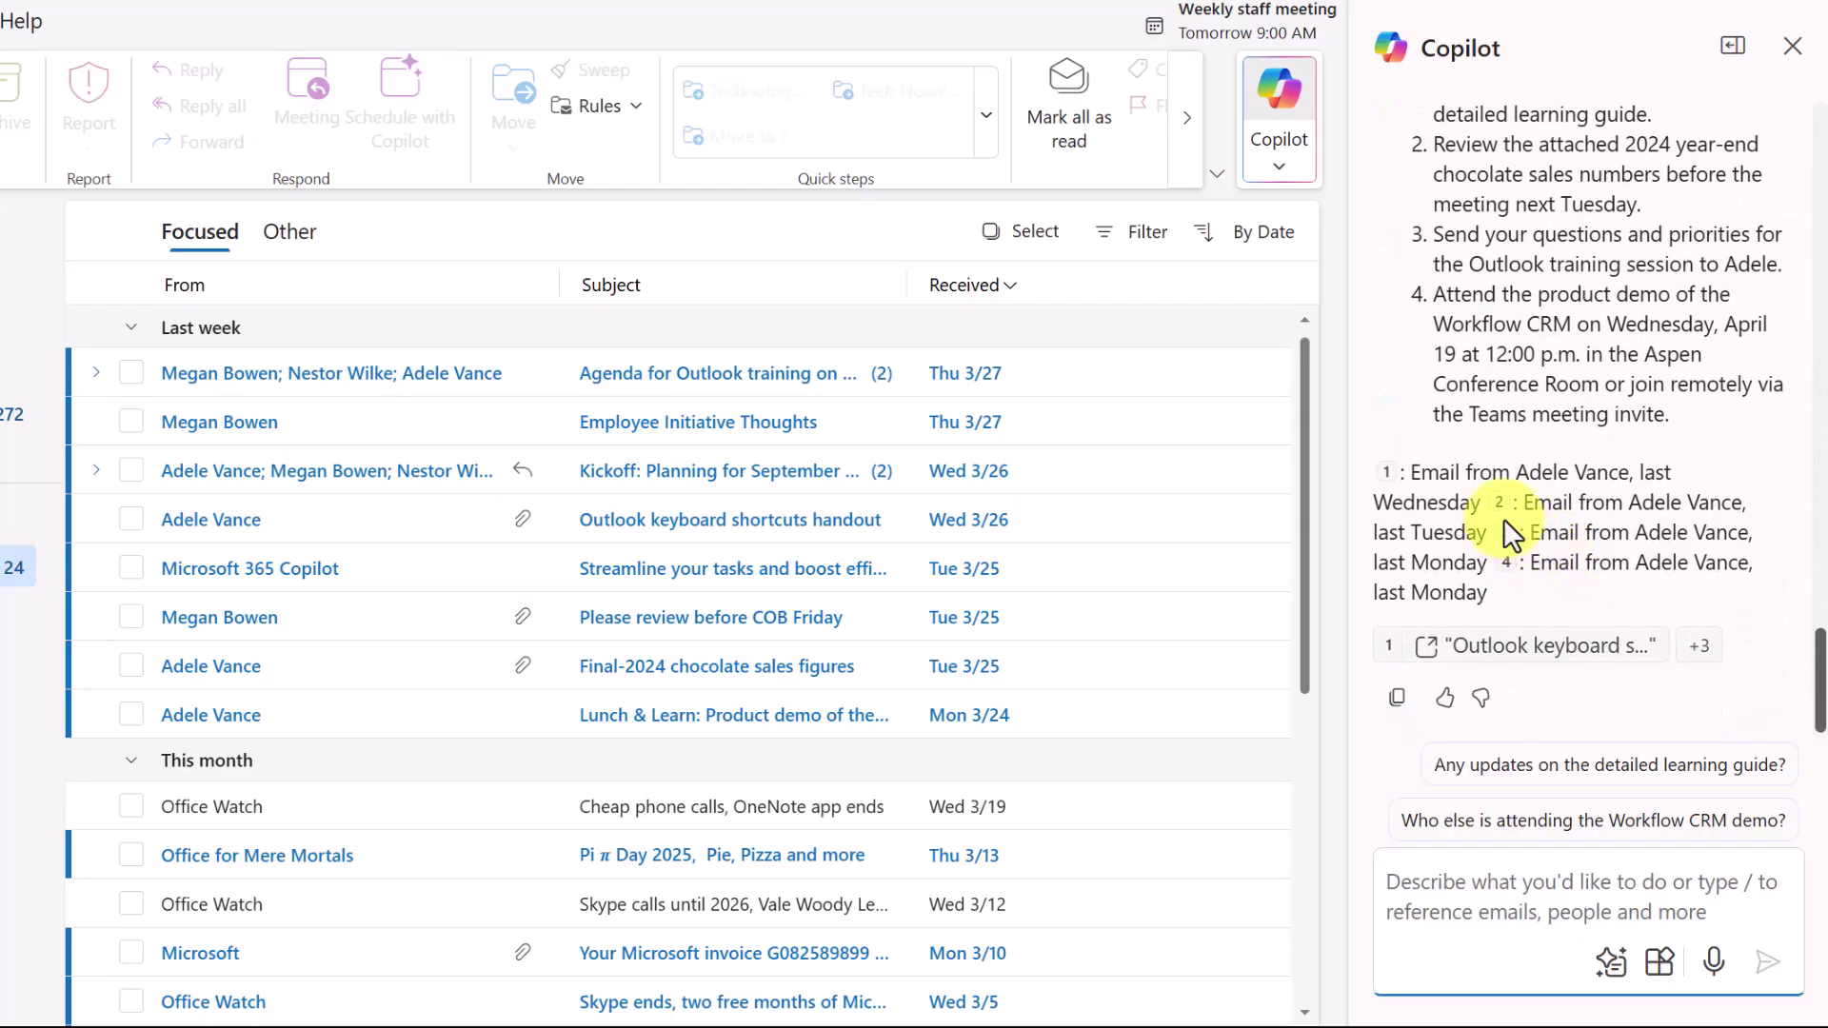
mouse_move(1504, 521)
scroll(1706, 394, "up", 3)
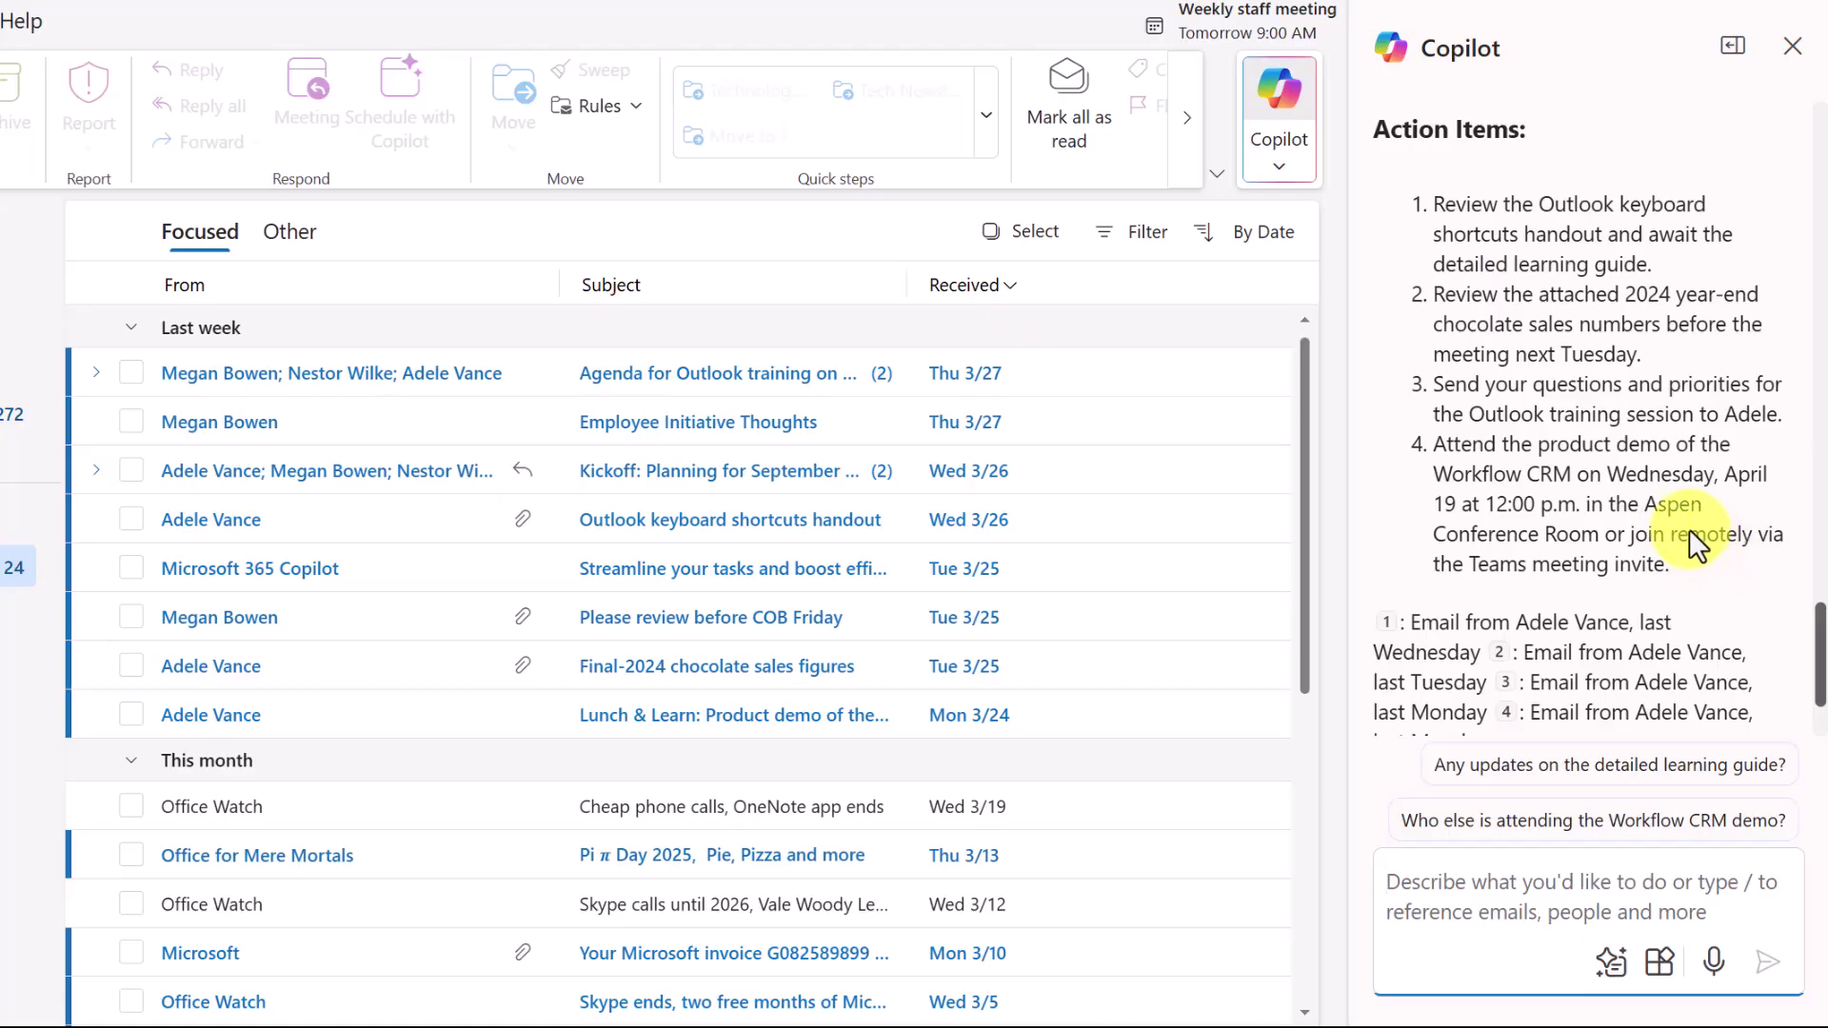
scroll(1698, 432, "down", 3)
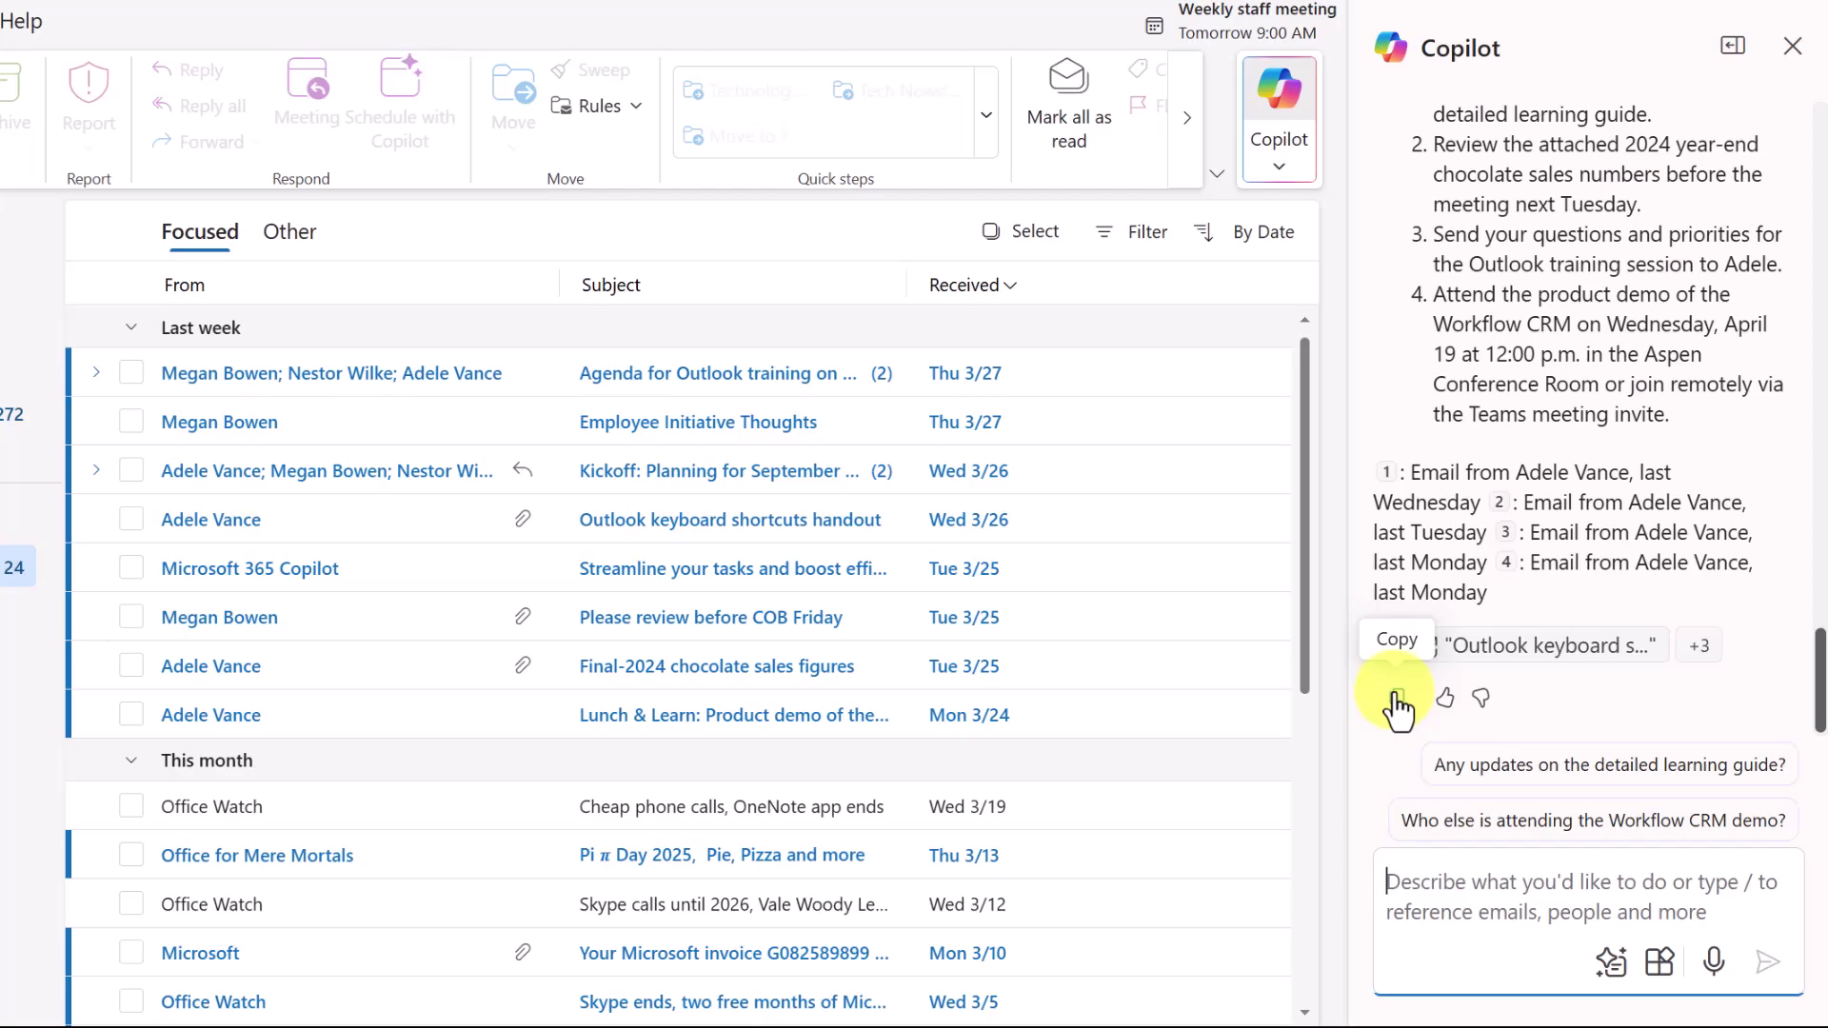
- Close the Copilot pane and show the reading pane on the right
left_click(1793, 59)
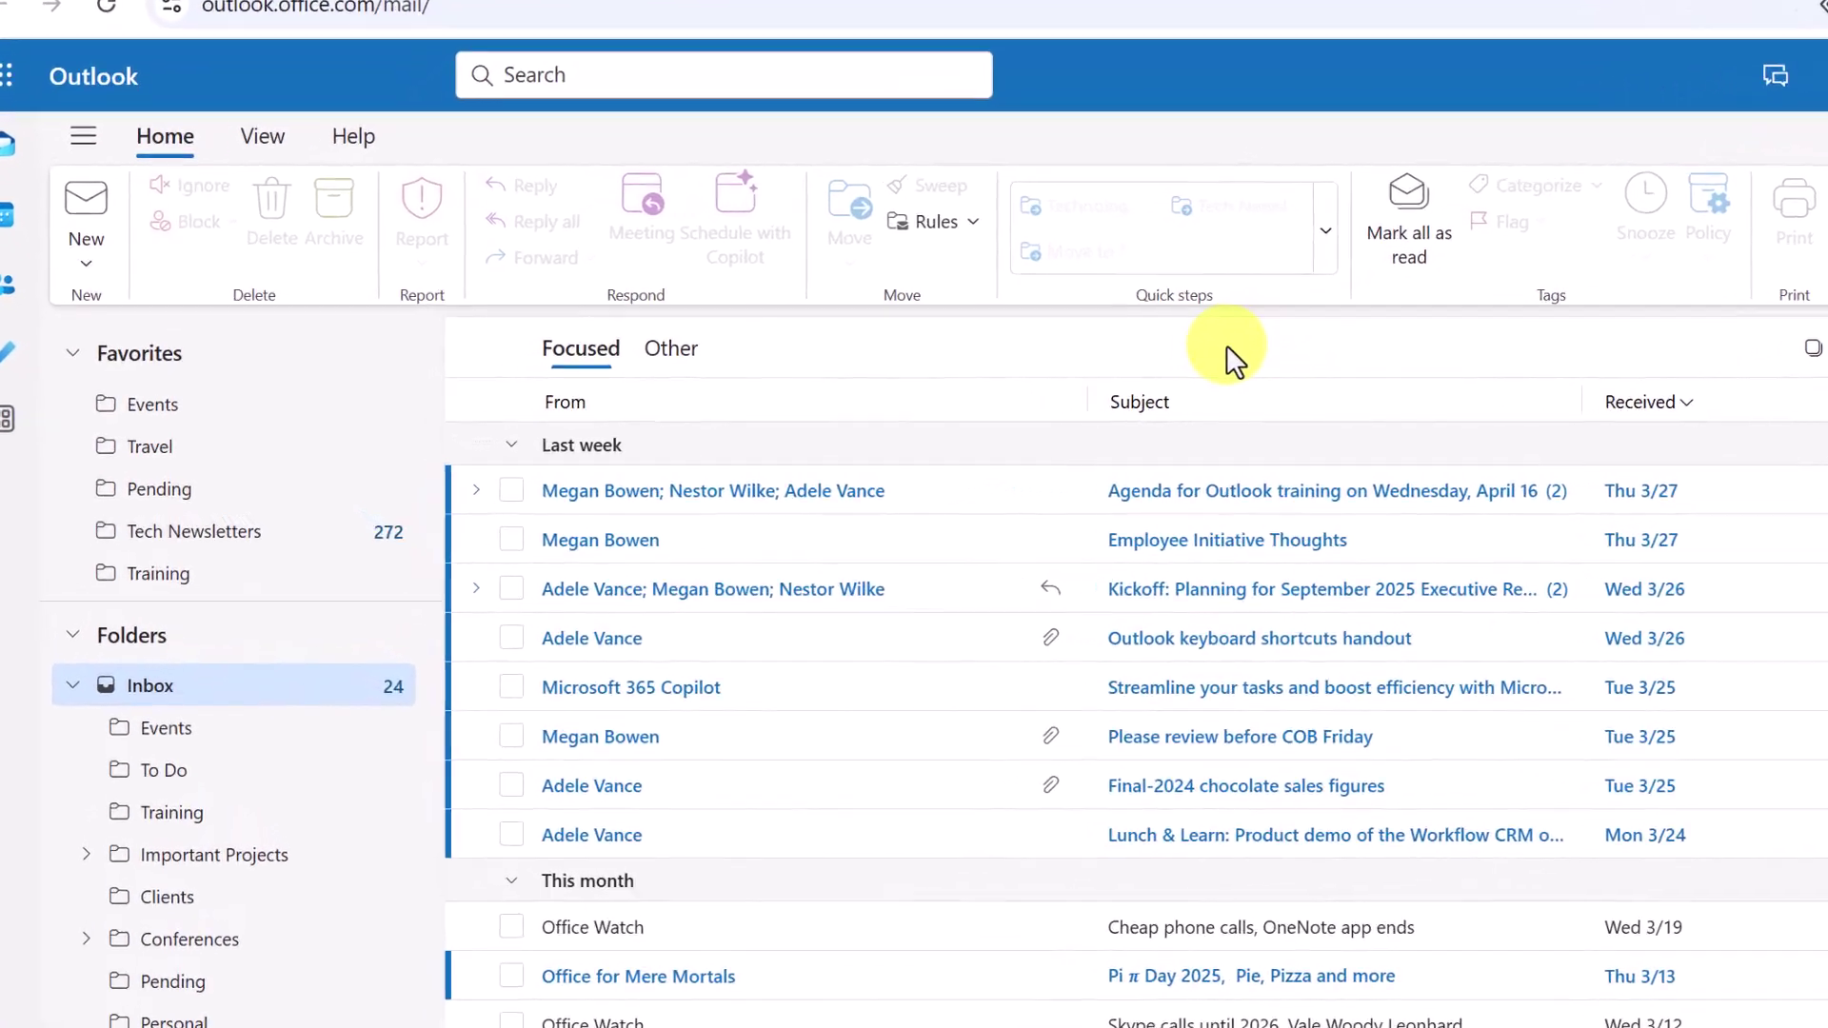
left_click(294, 36)
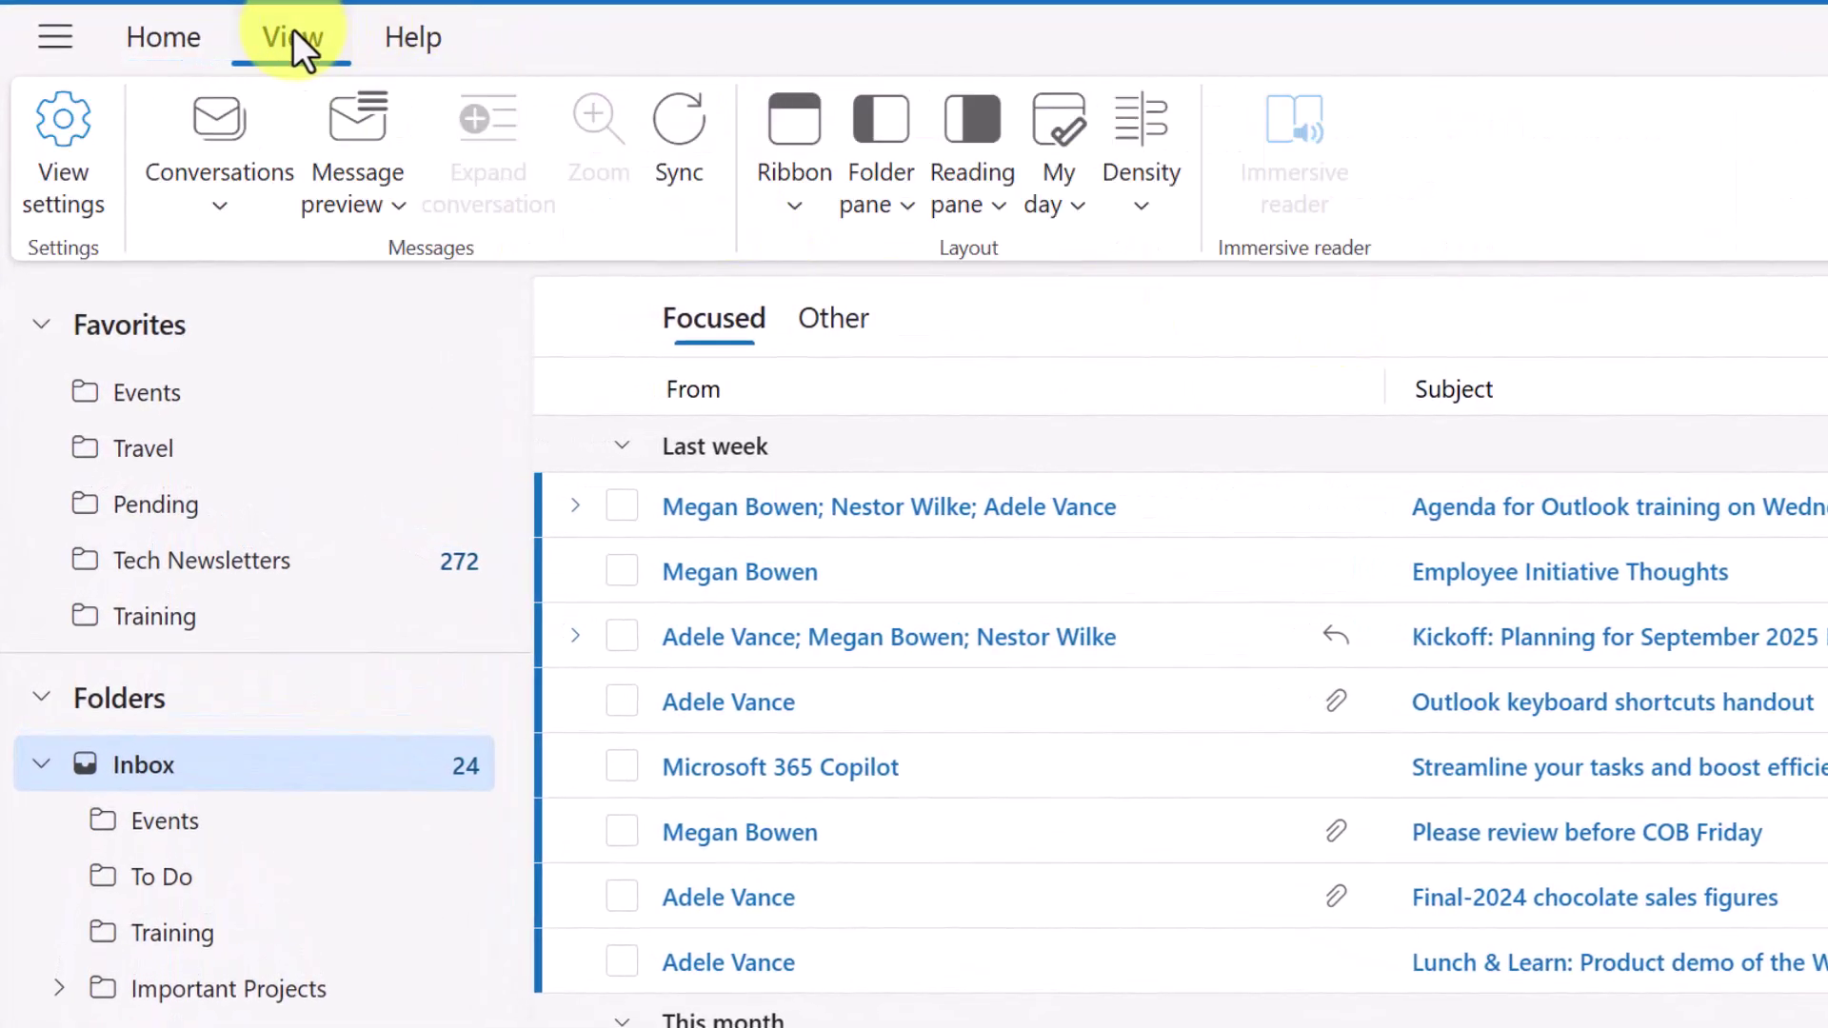
left_click(984, 200)
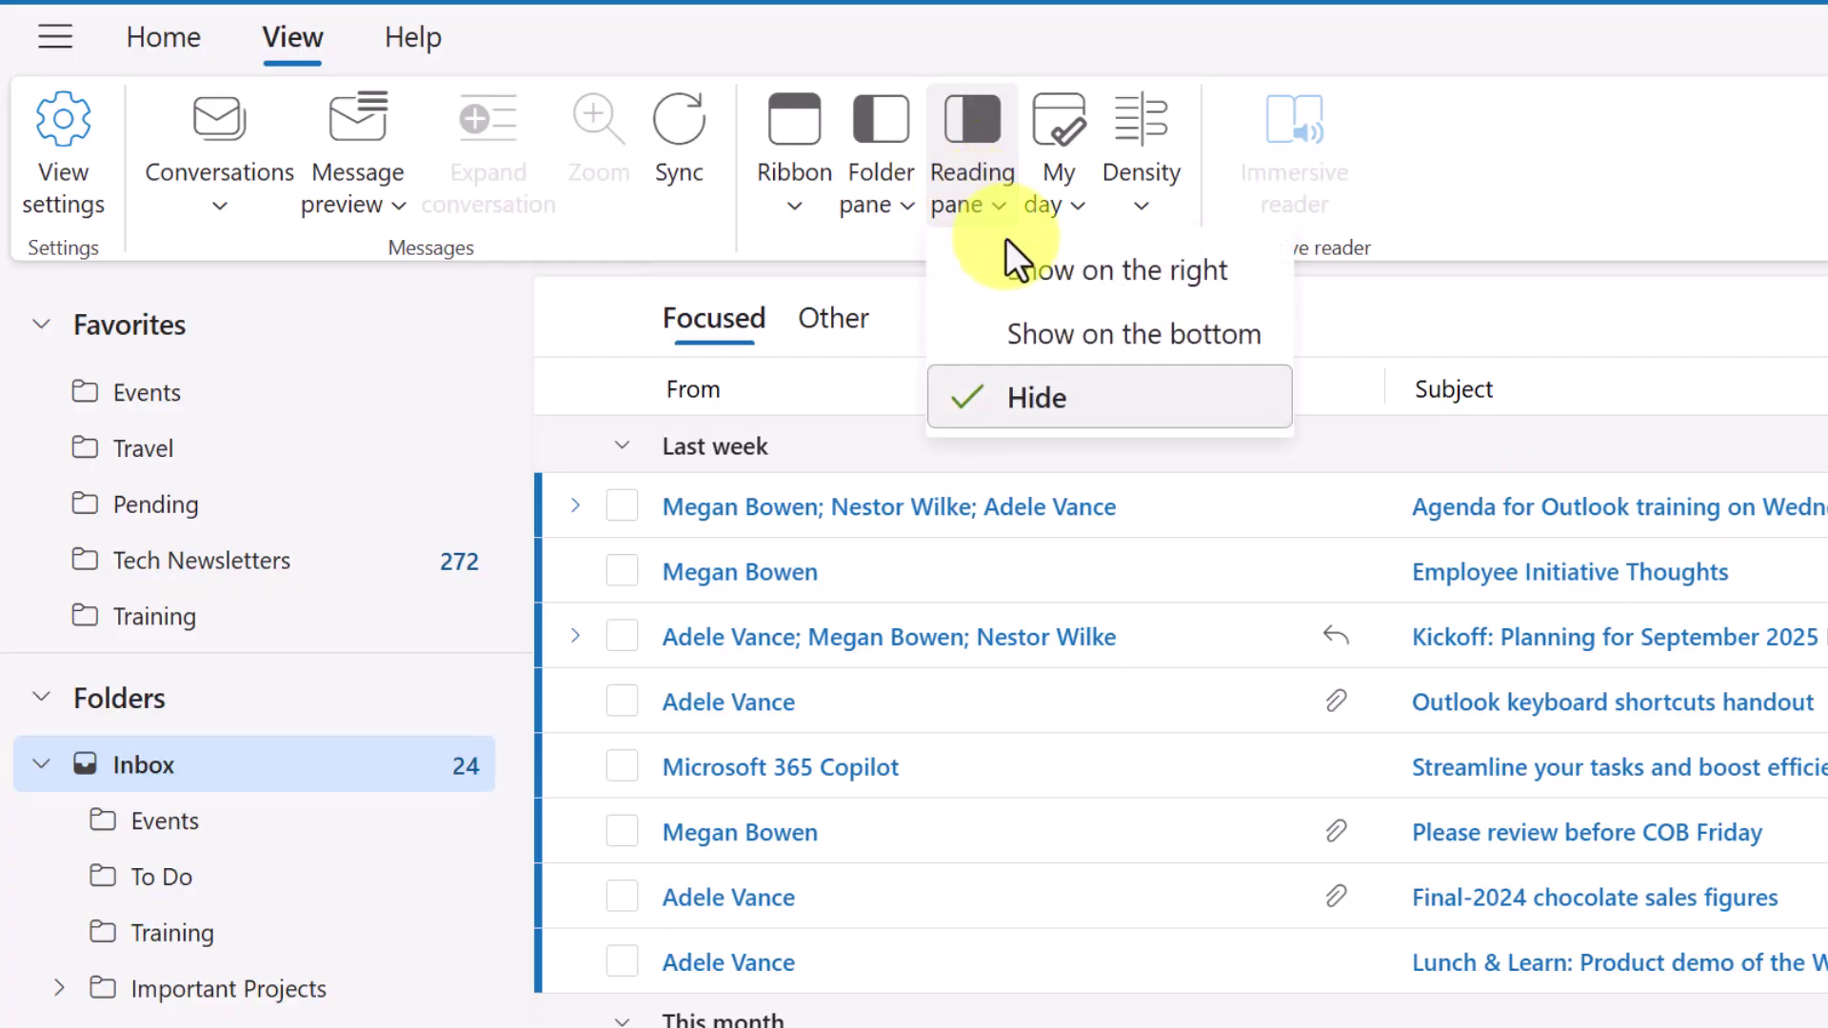
left_click(1001, 226)
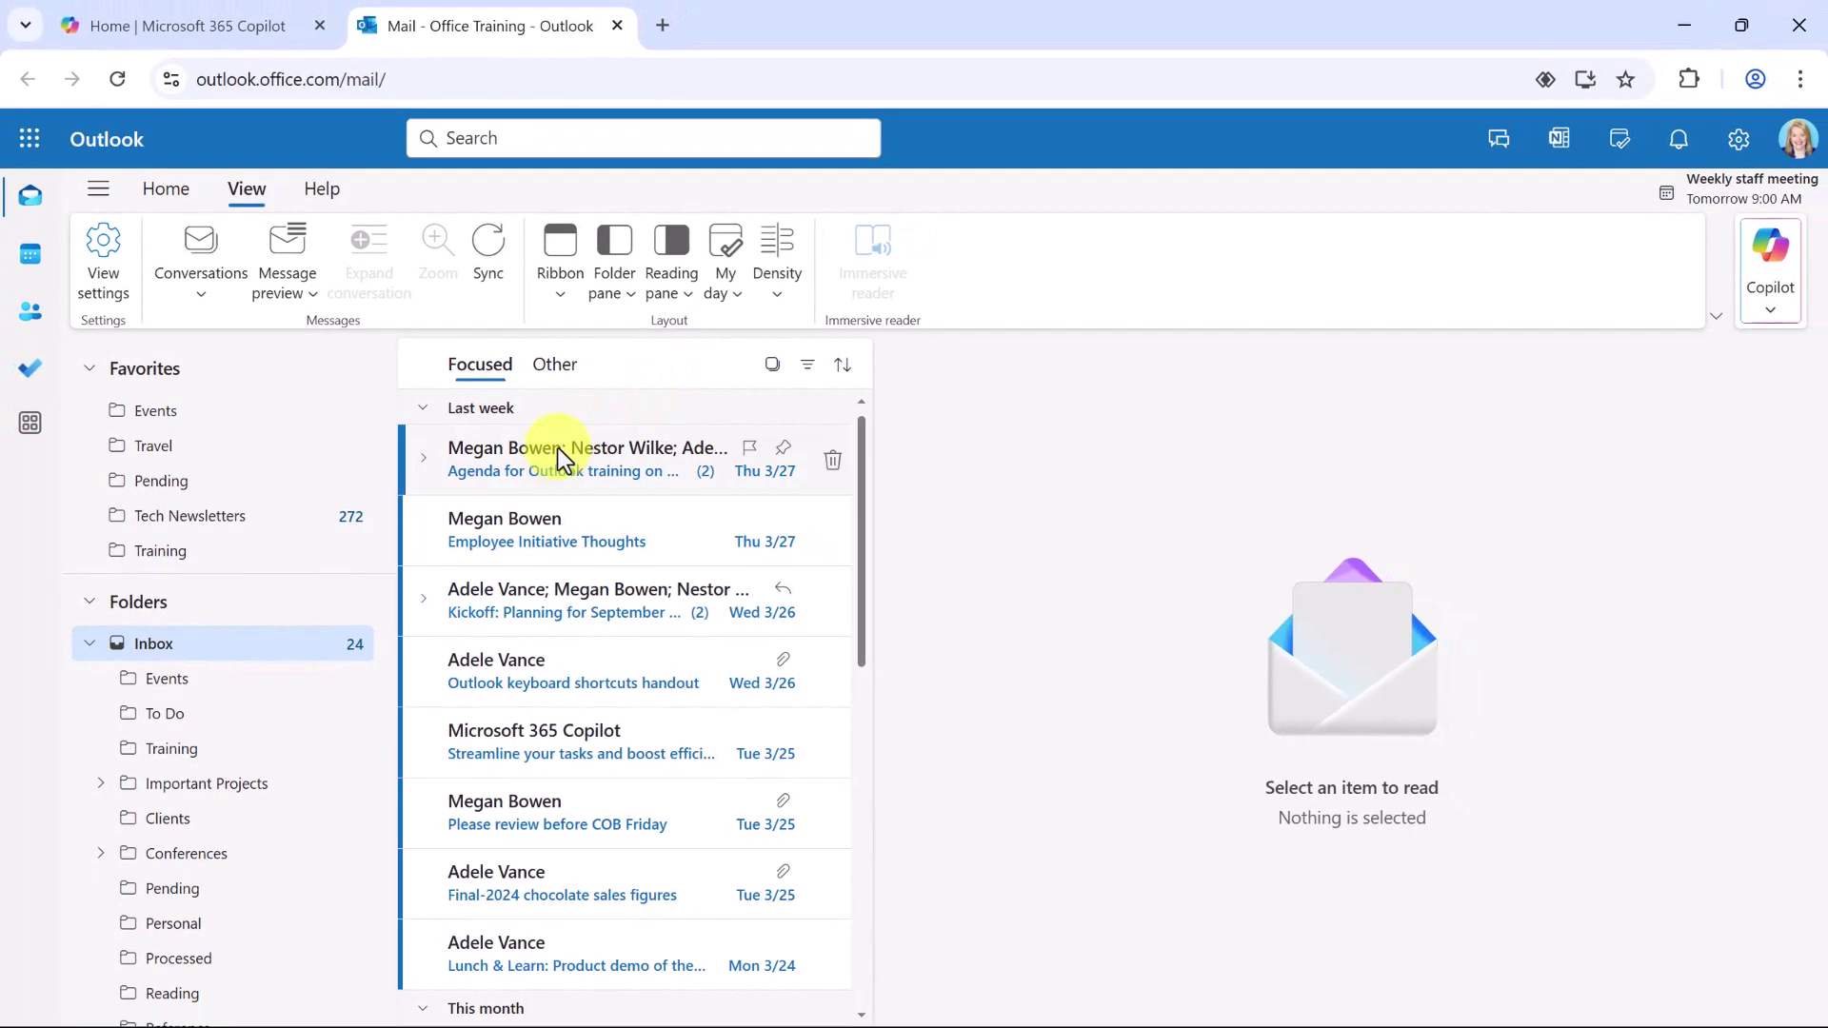
- Open the Agenda for Outlook training email and expand its four-point Copilot summary
left_click(558, 447)
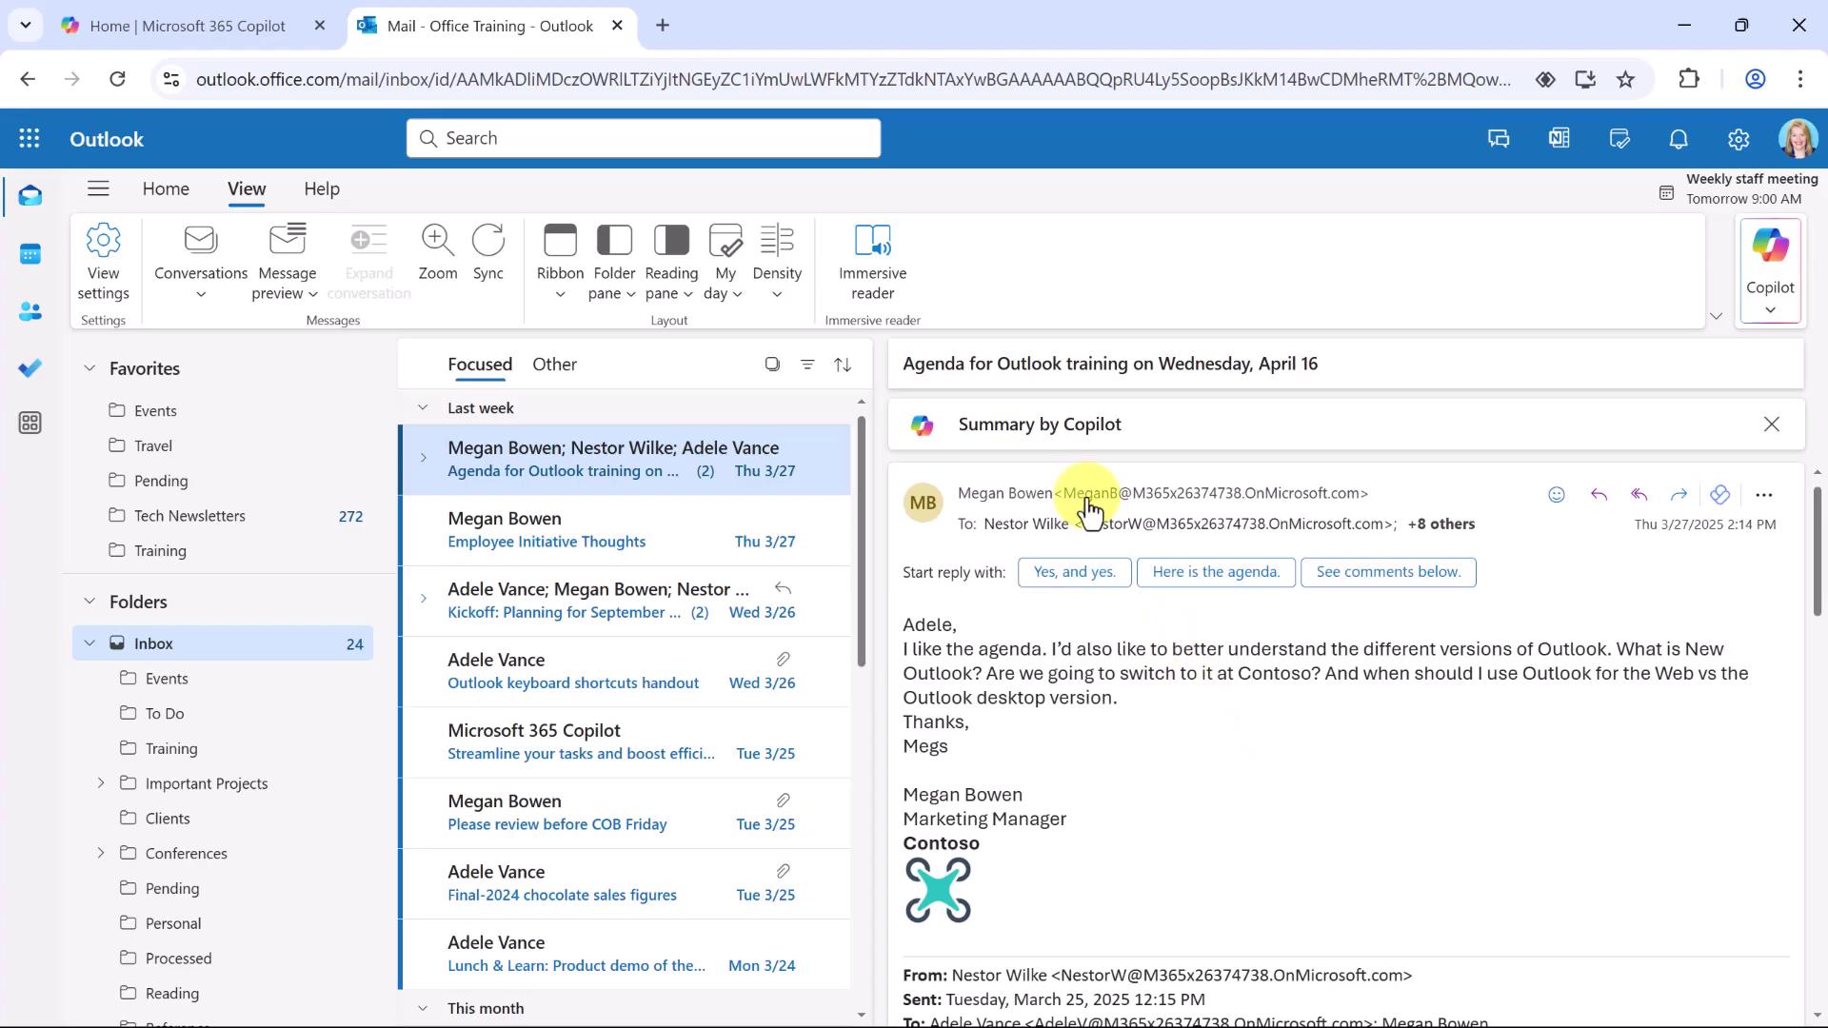
left_click(1028, 436)
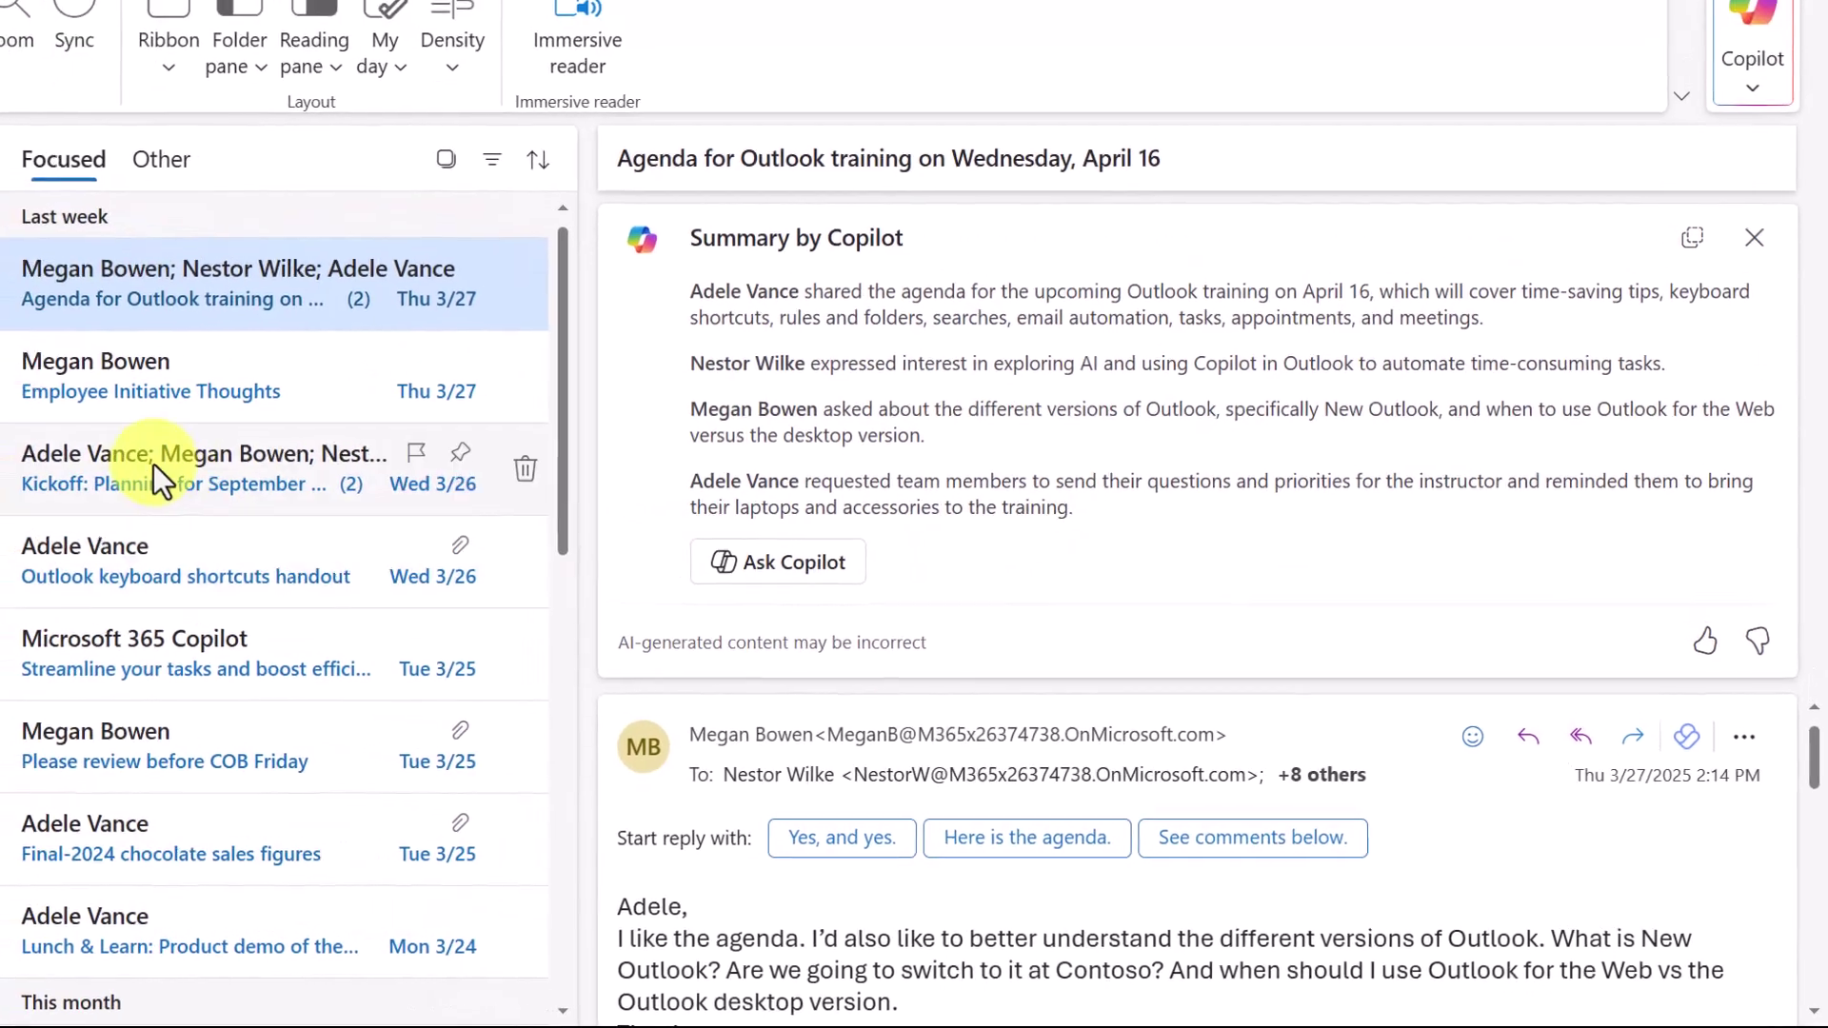
- Open the Kickoff retreat planning email and expand its Copilot summary
left_click(2, 390)
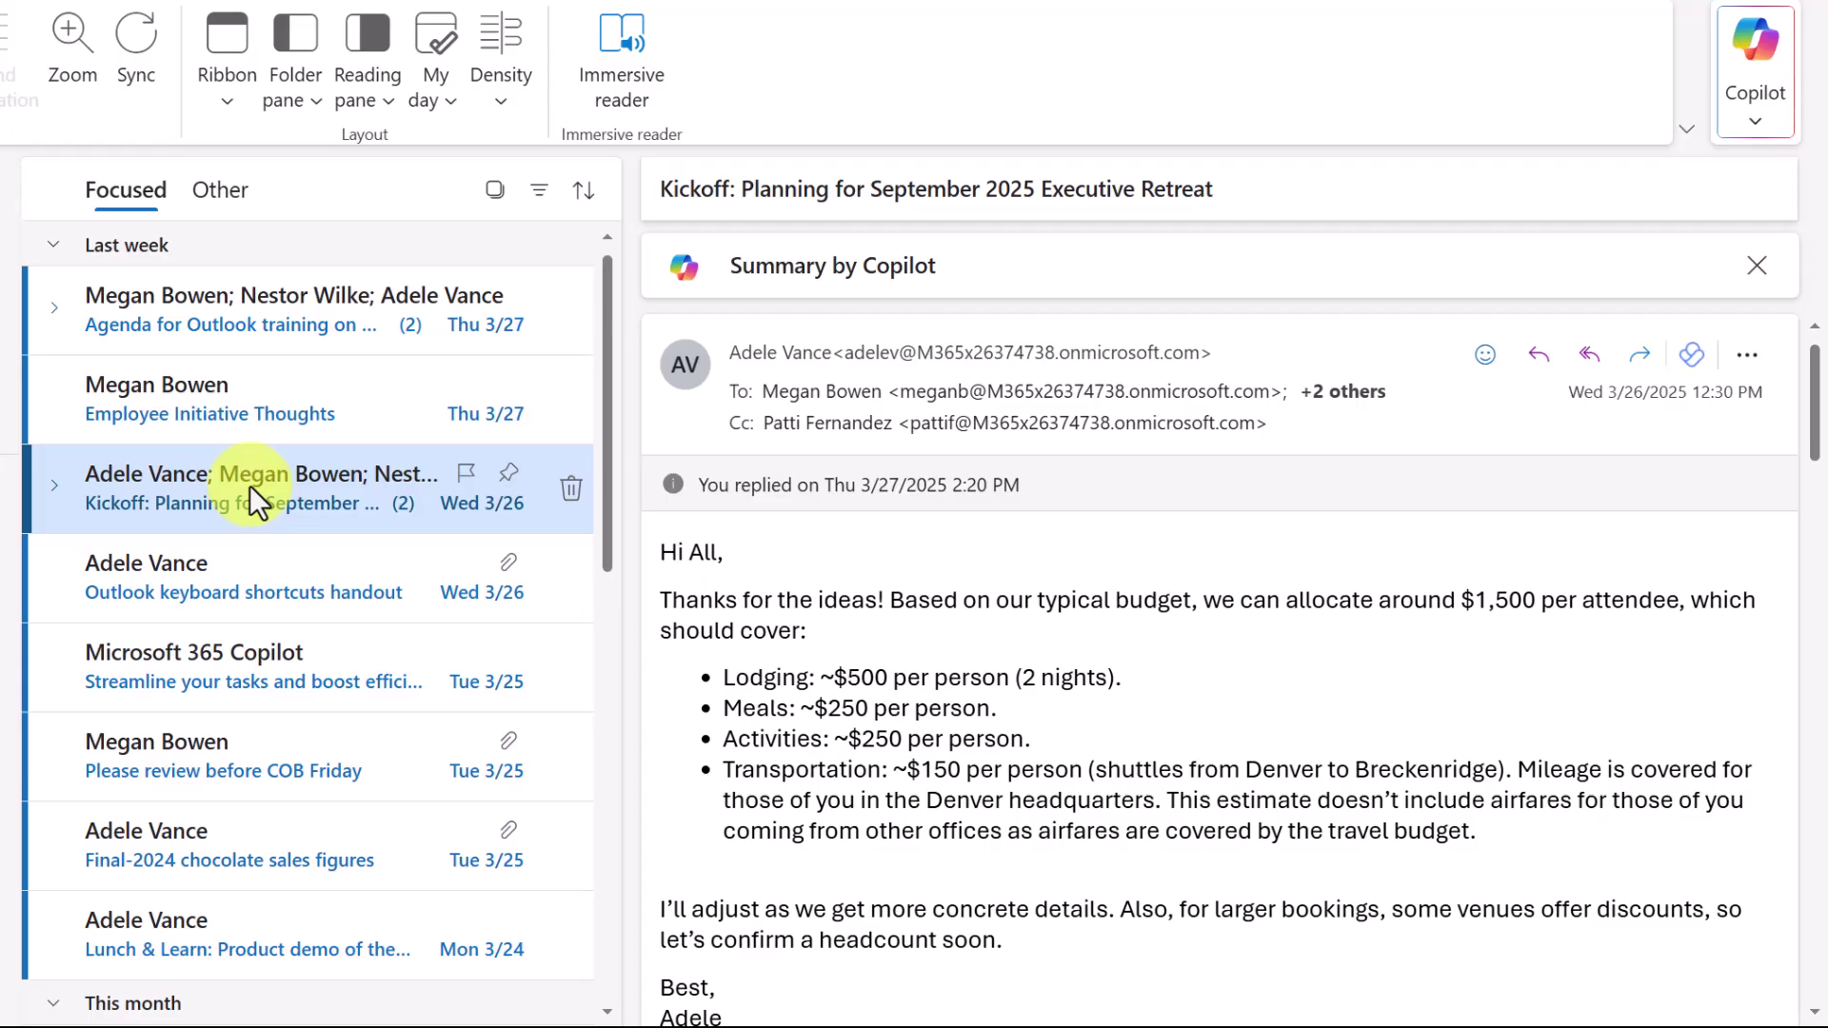
left_click(850, 284)
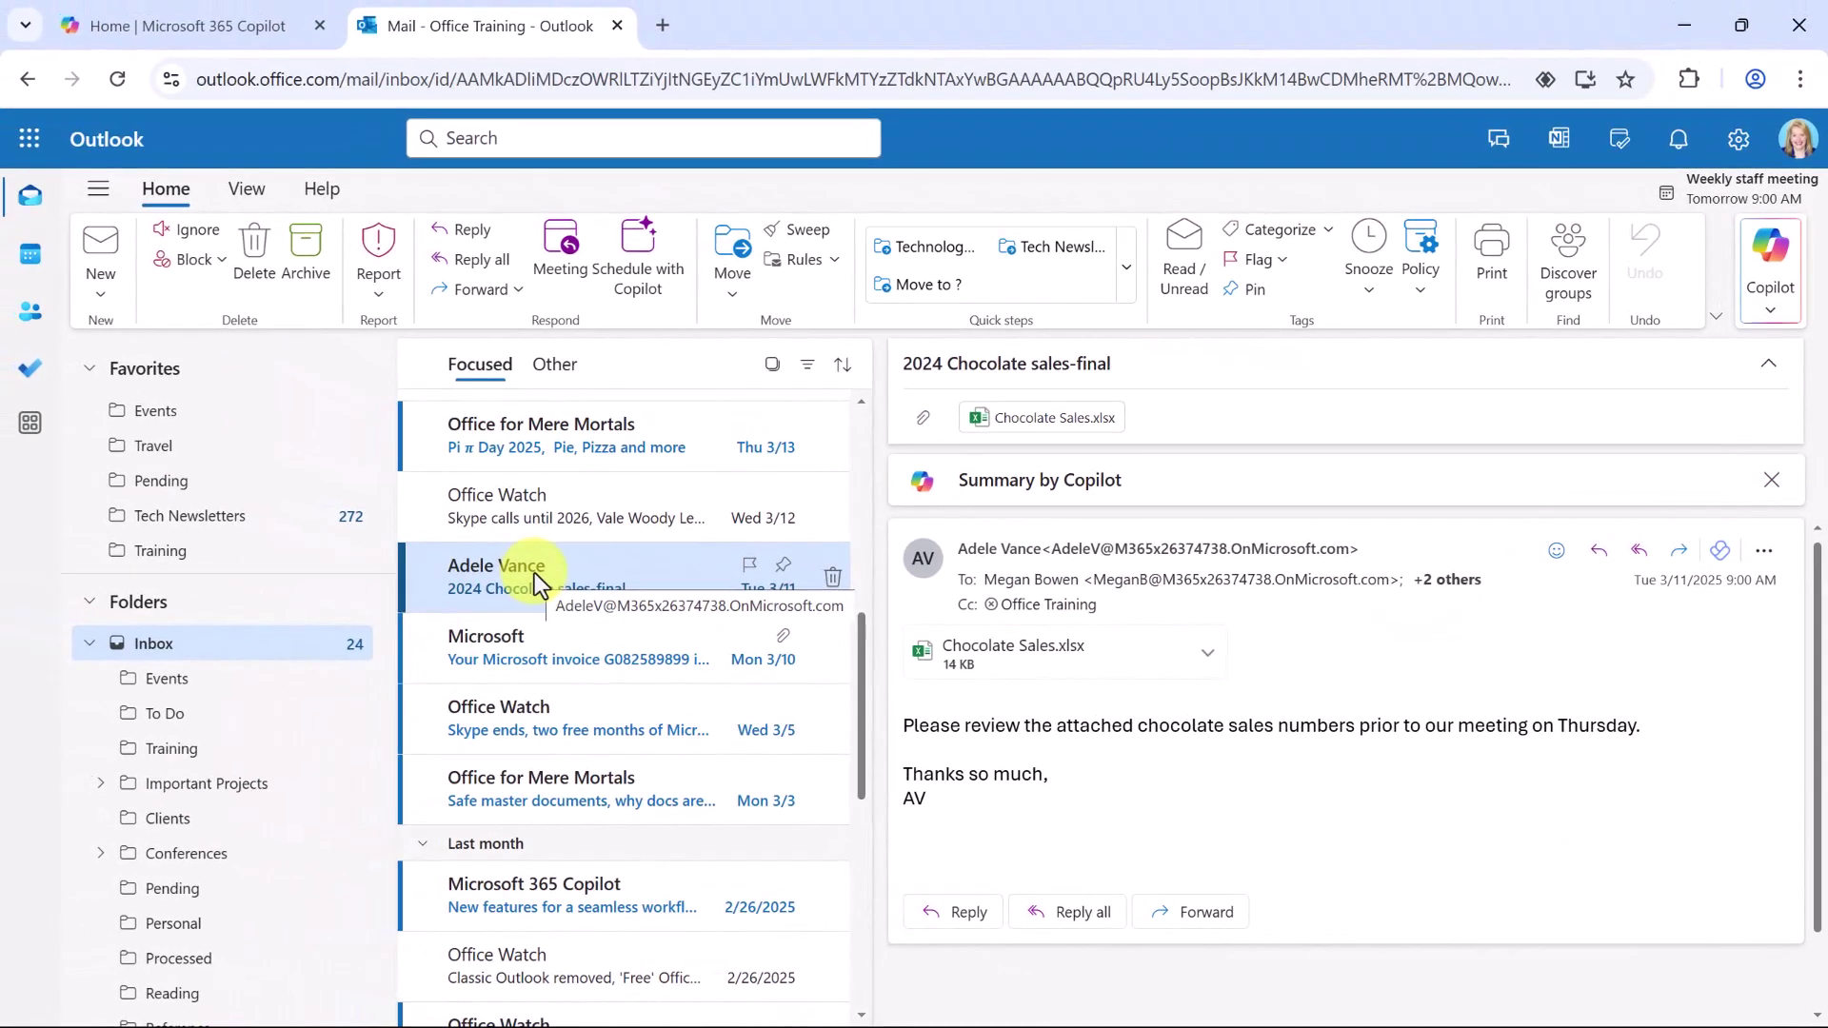
- Start a reply-all to the 2024 Chocolate sales-final email in a maximized pop-out window, with Copilot's drafting options showing
double_click(534, 573)
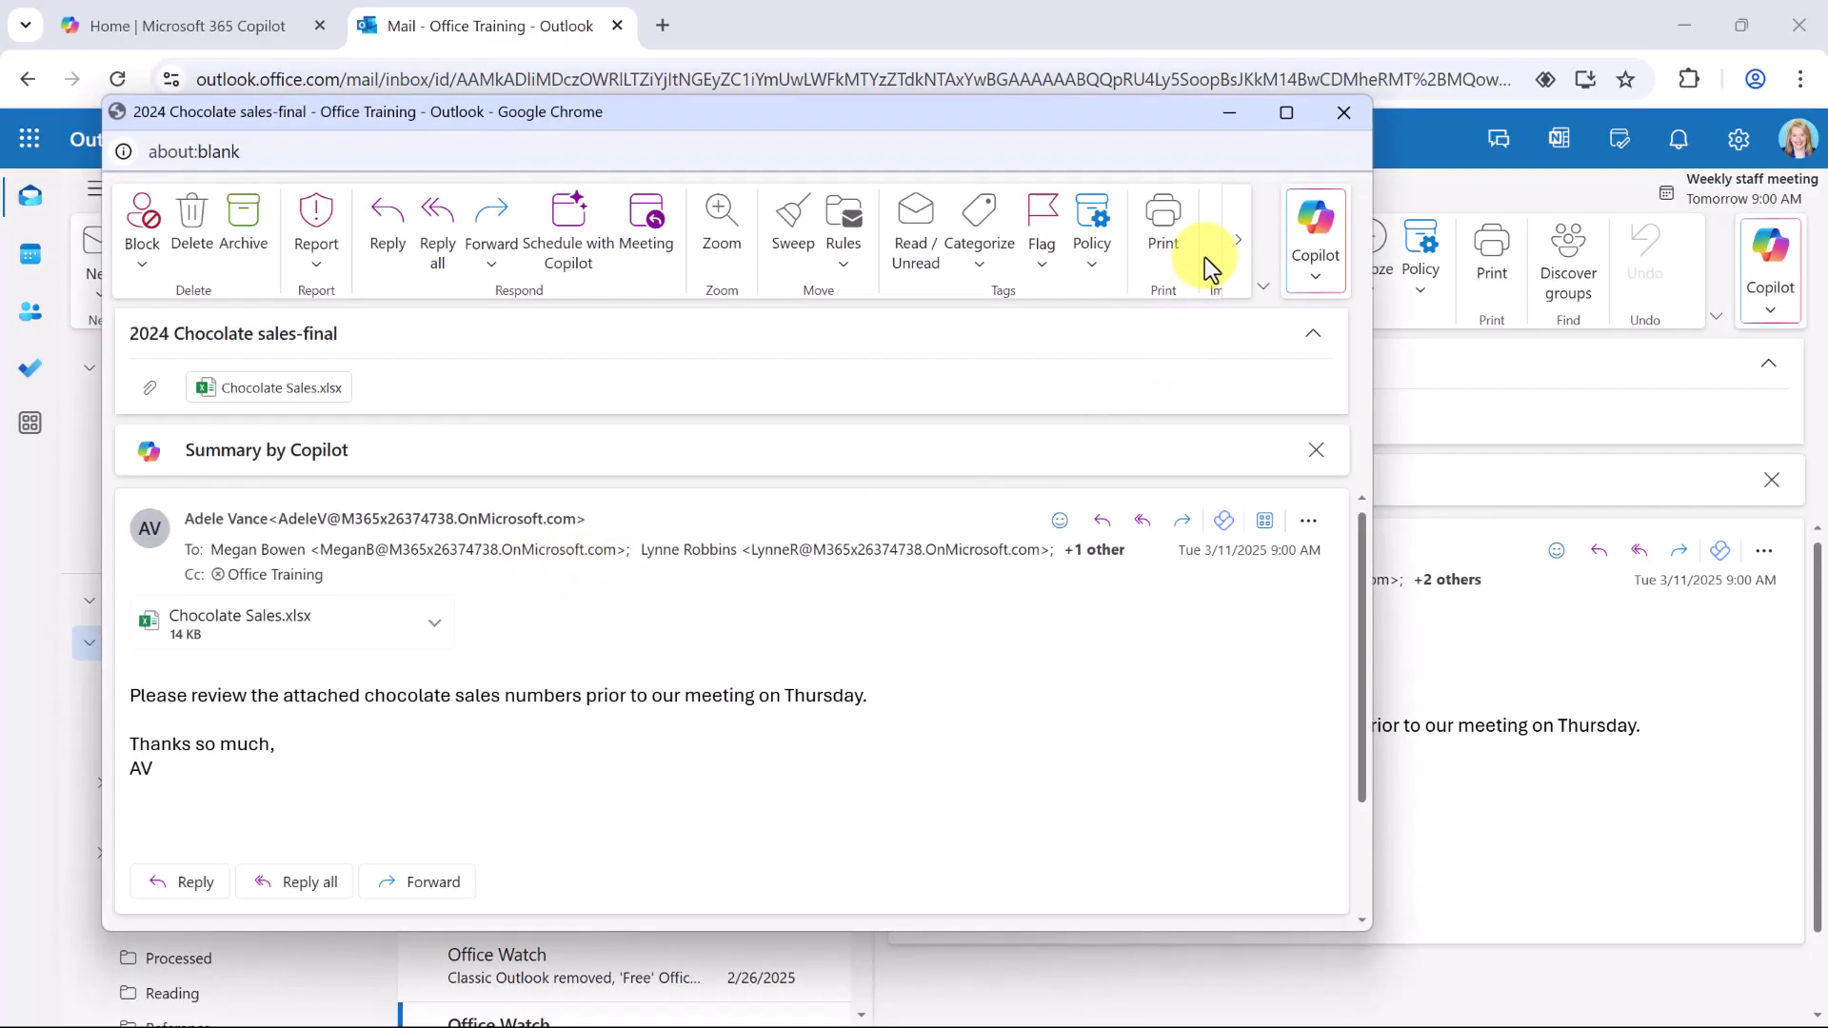
double_click(586, 107)
left_click(338, 119)
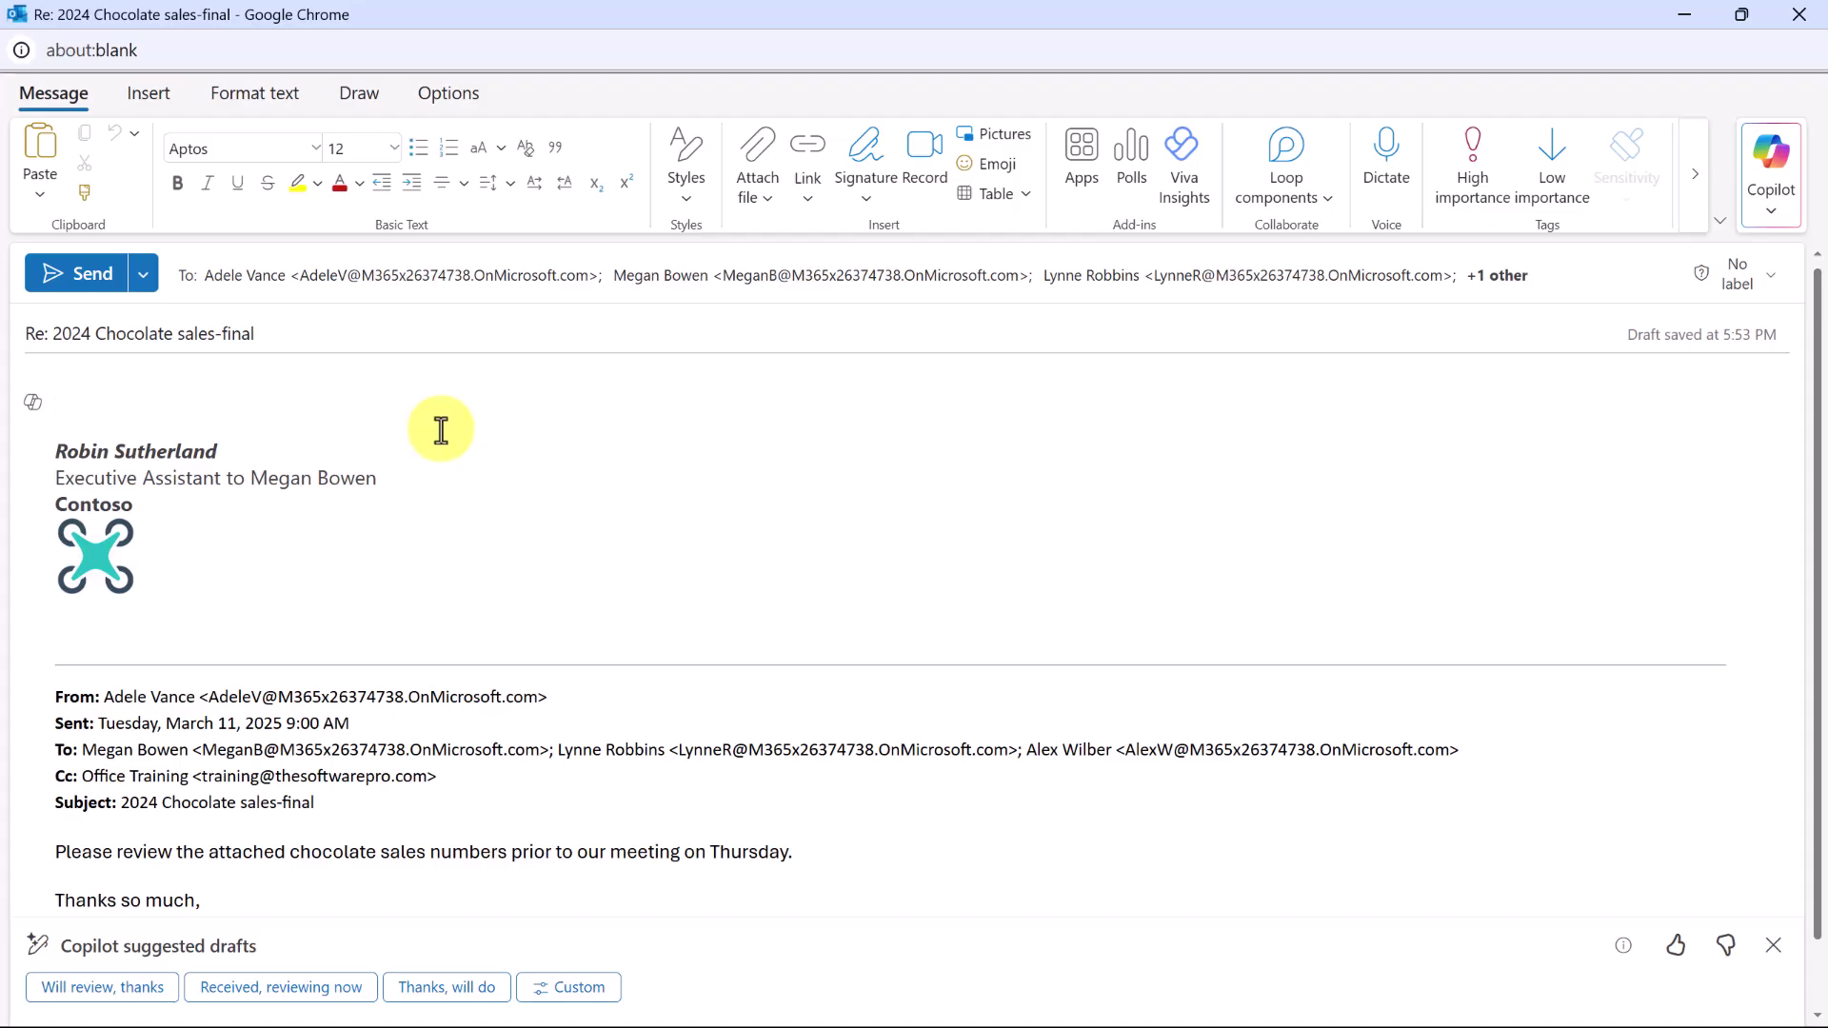
left_click(1772, 213)
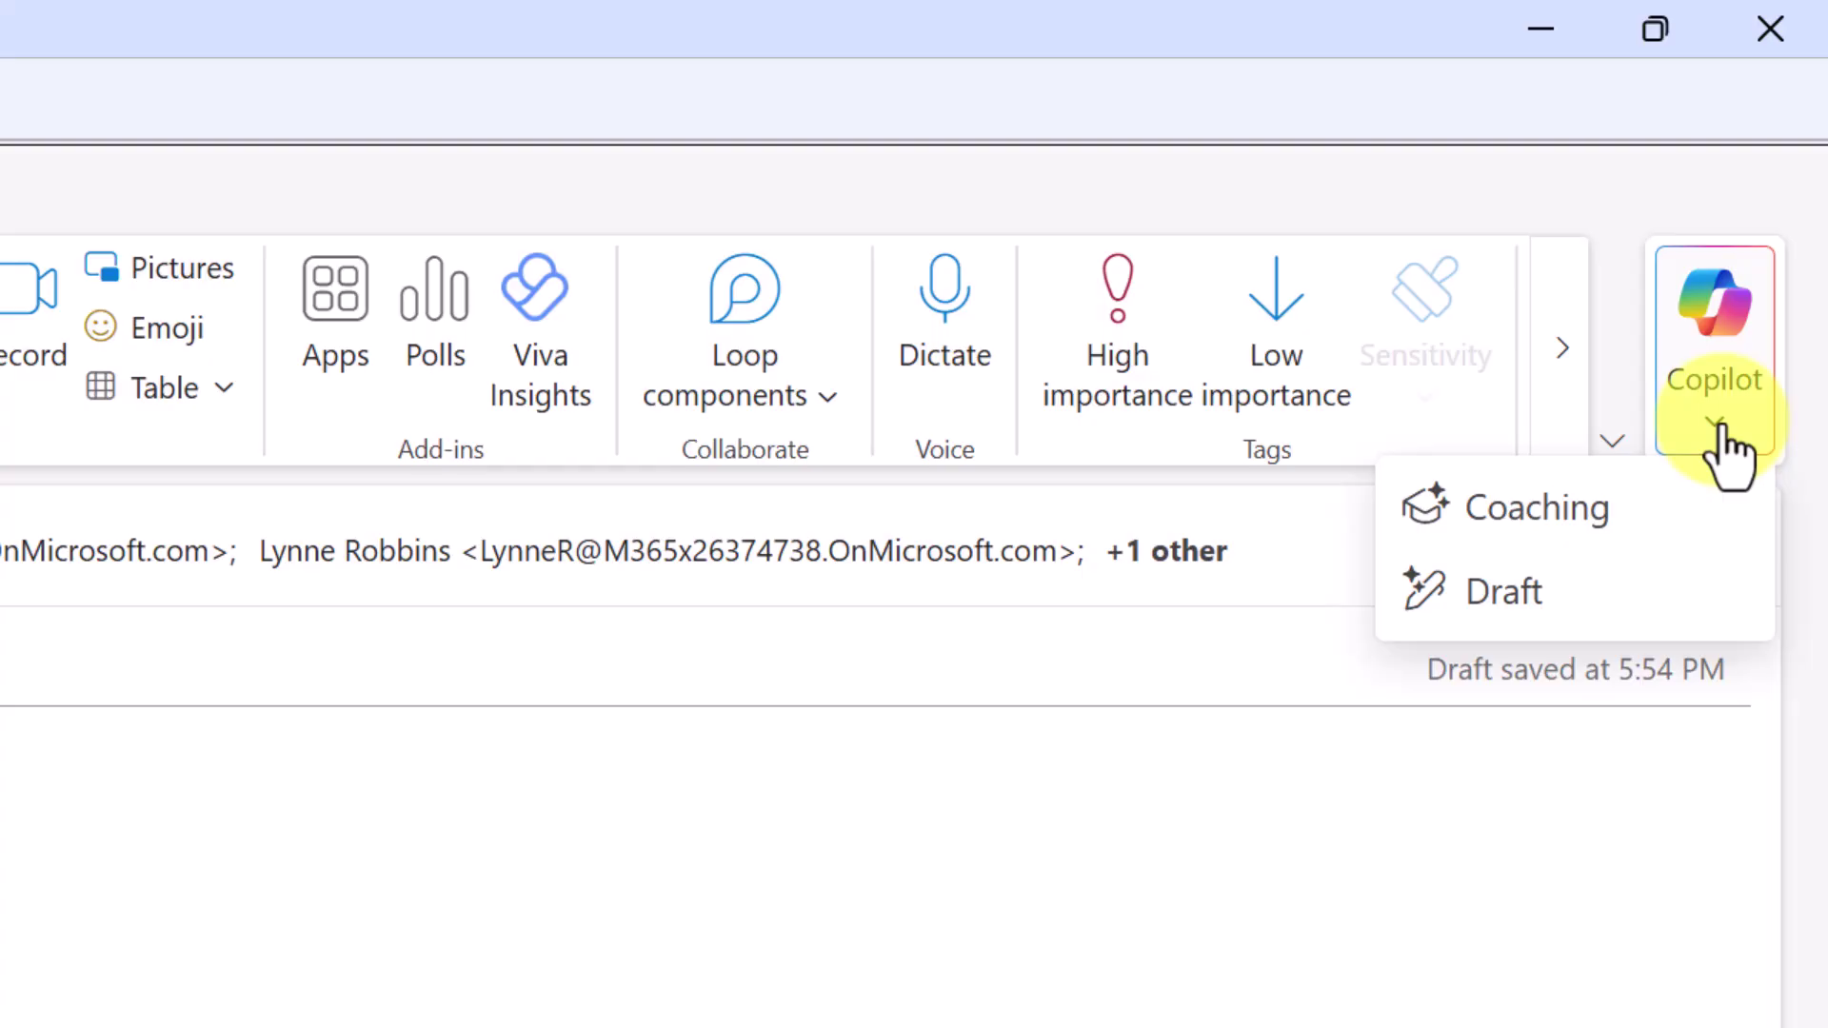
- Start a Copilot draft from the 'Request information' prompt, replaced with a professional request for 2024 monthly figures
left_click(1504, 591)
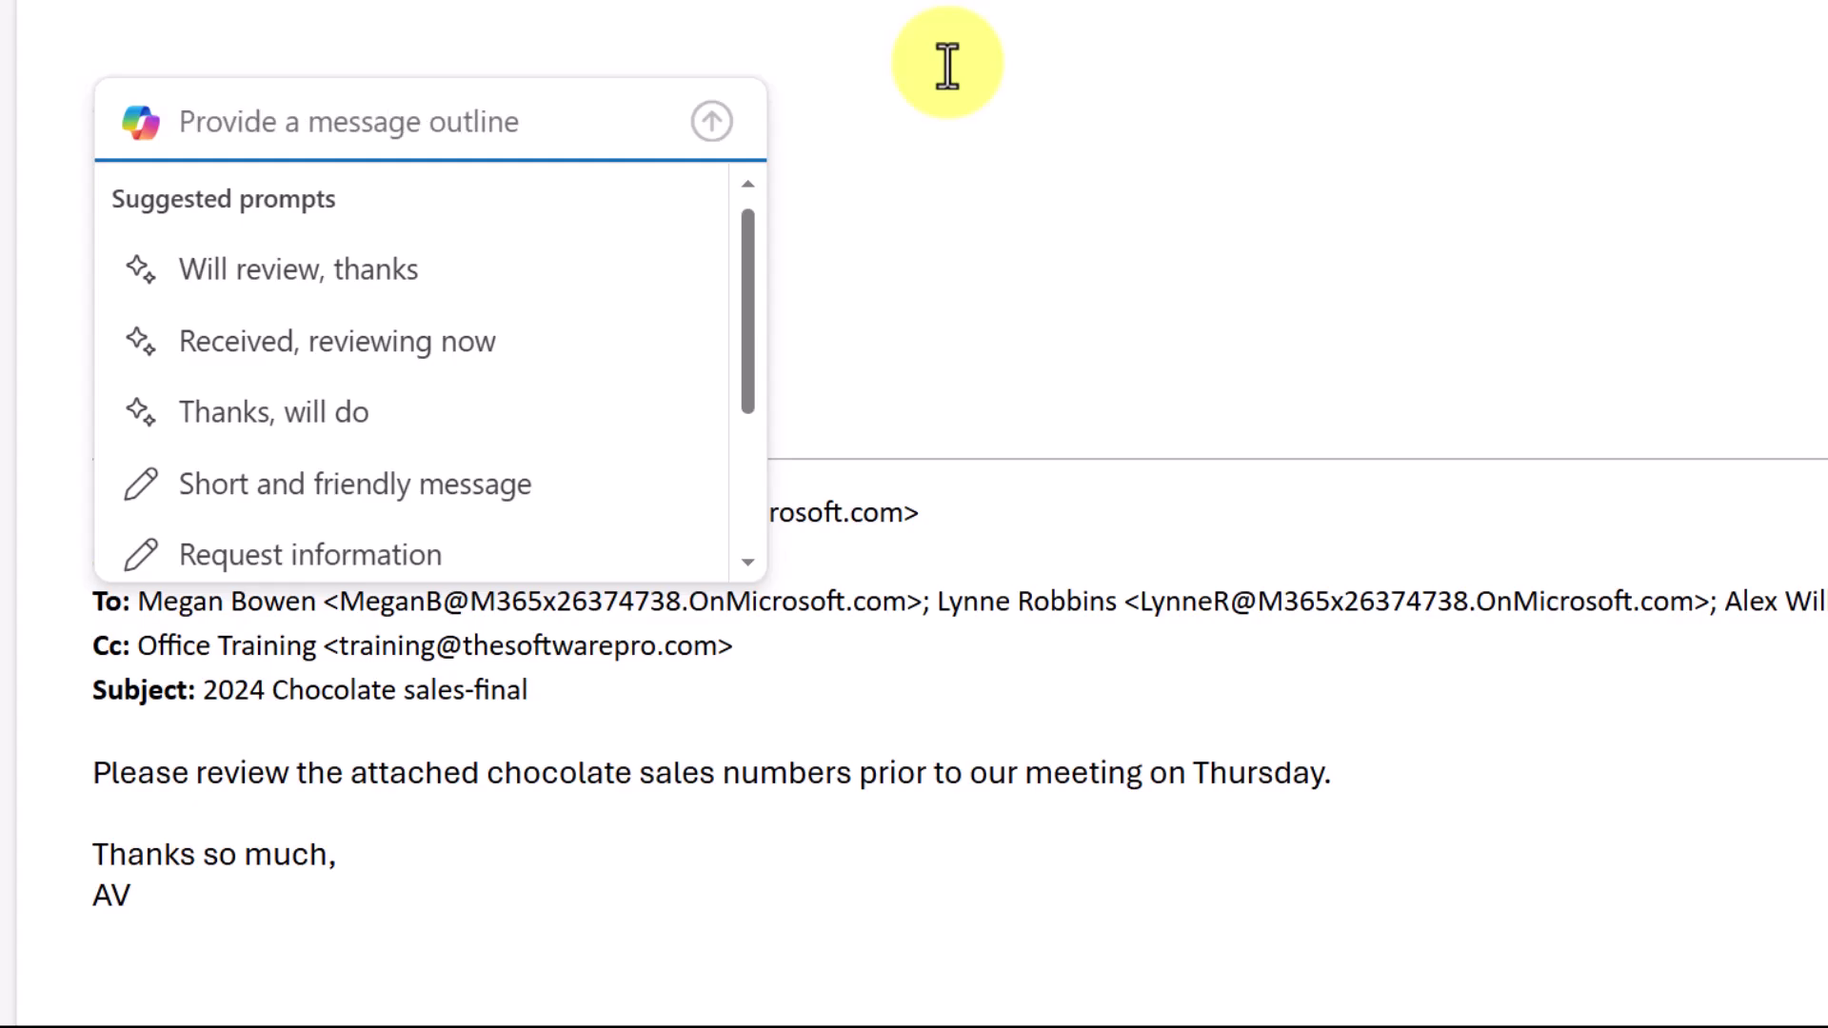
scroll(704, 333, "down", 2)
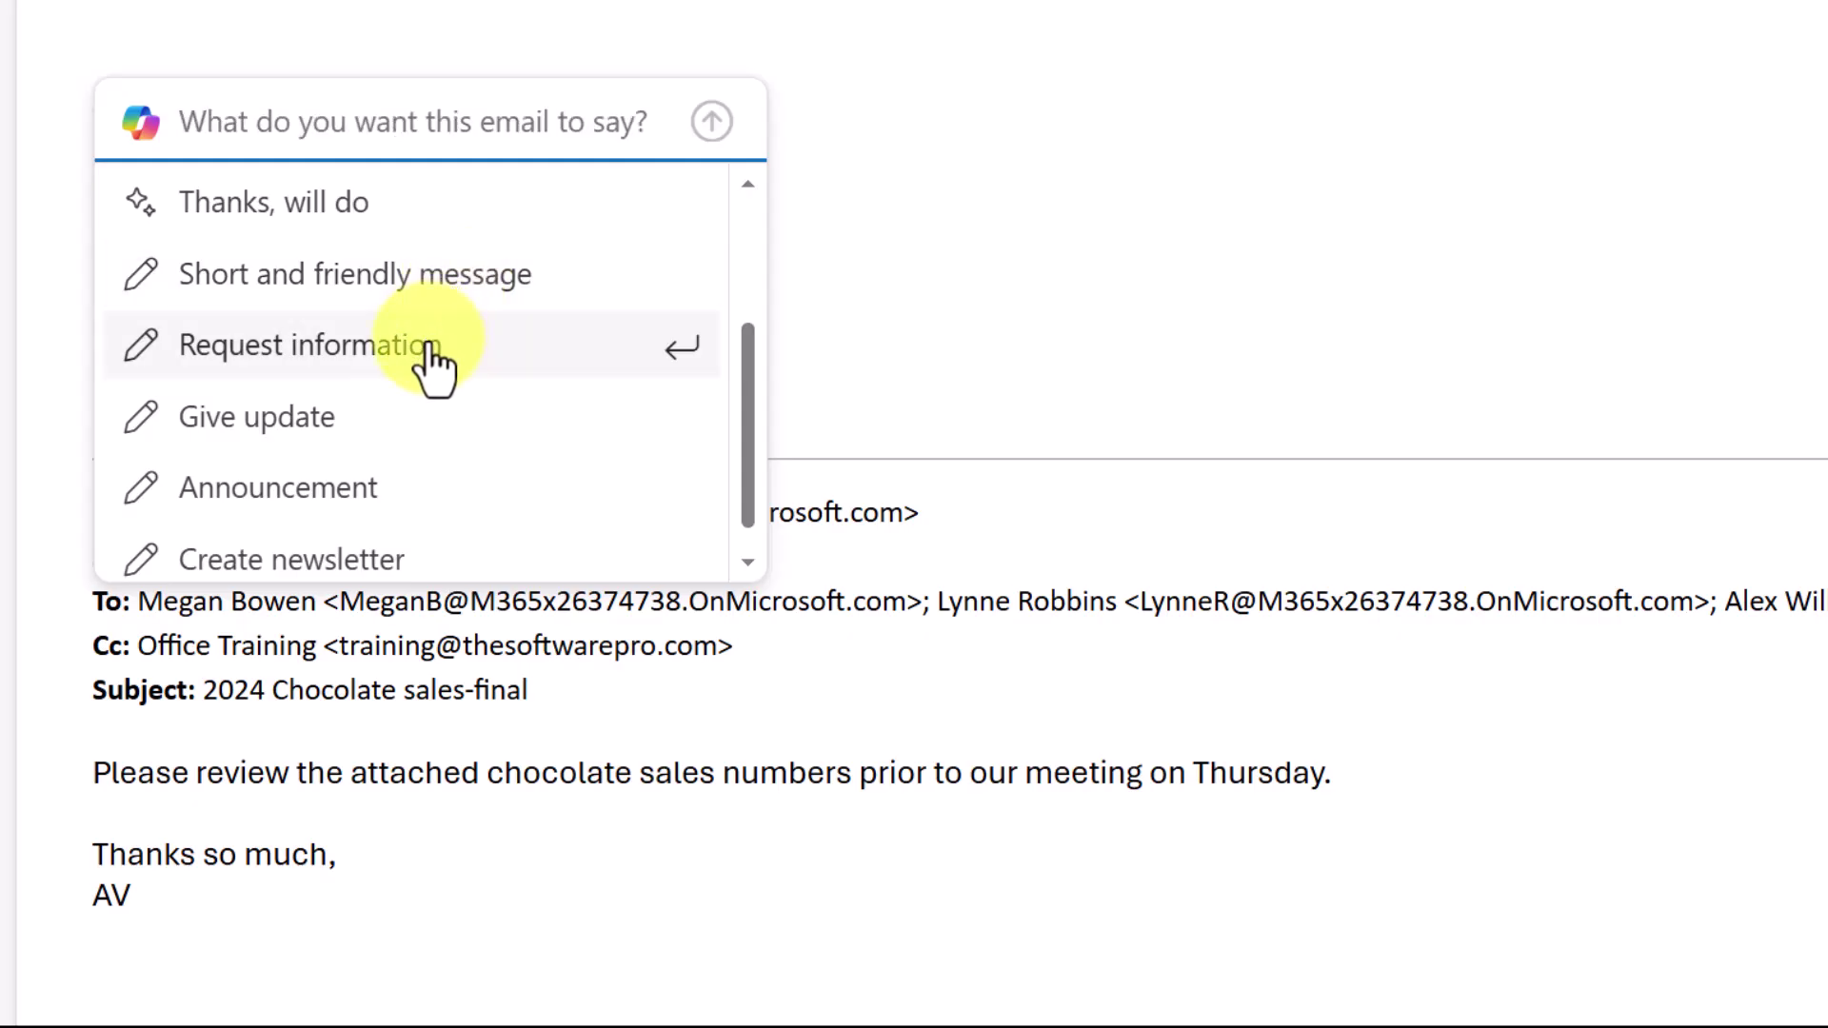
left_click(471, 350)
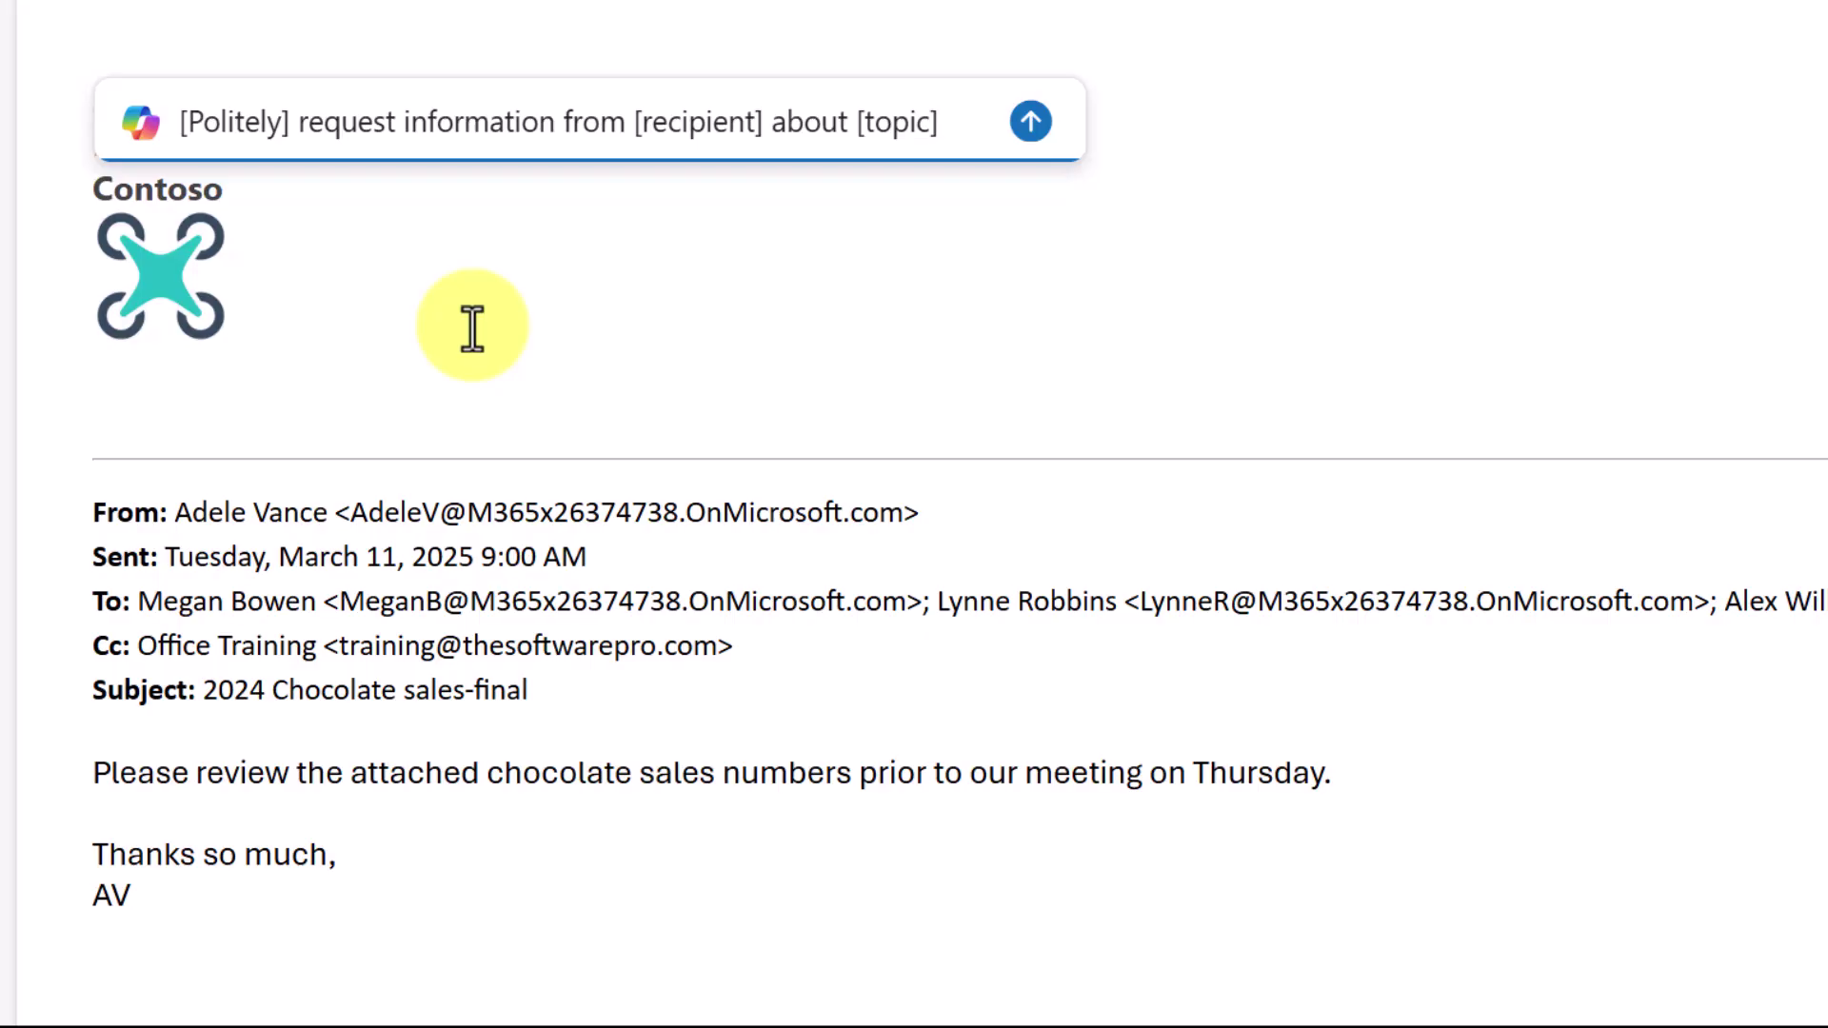
key("ctrl+a")
type("Create an email asking Adele to provide the monthly figures from 2024. Use a professional tone.")
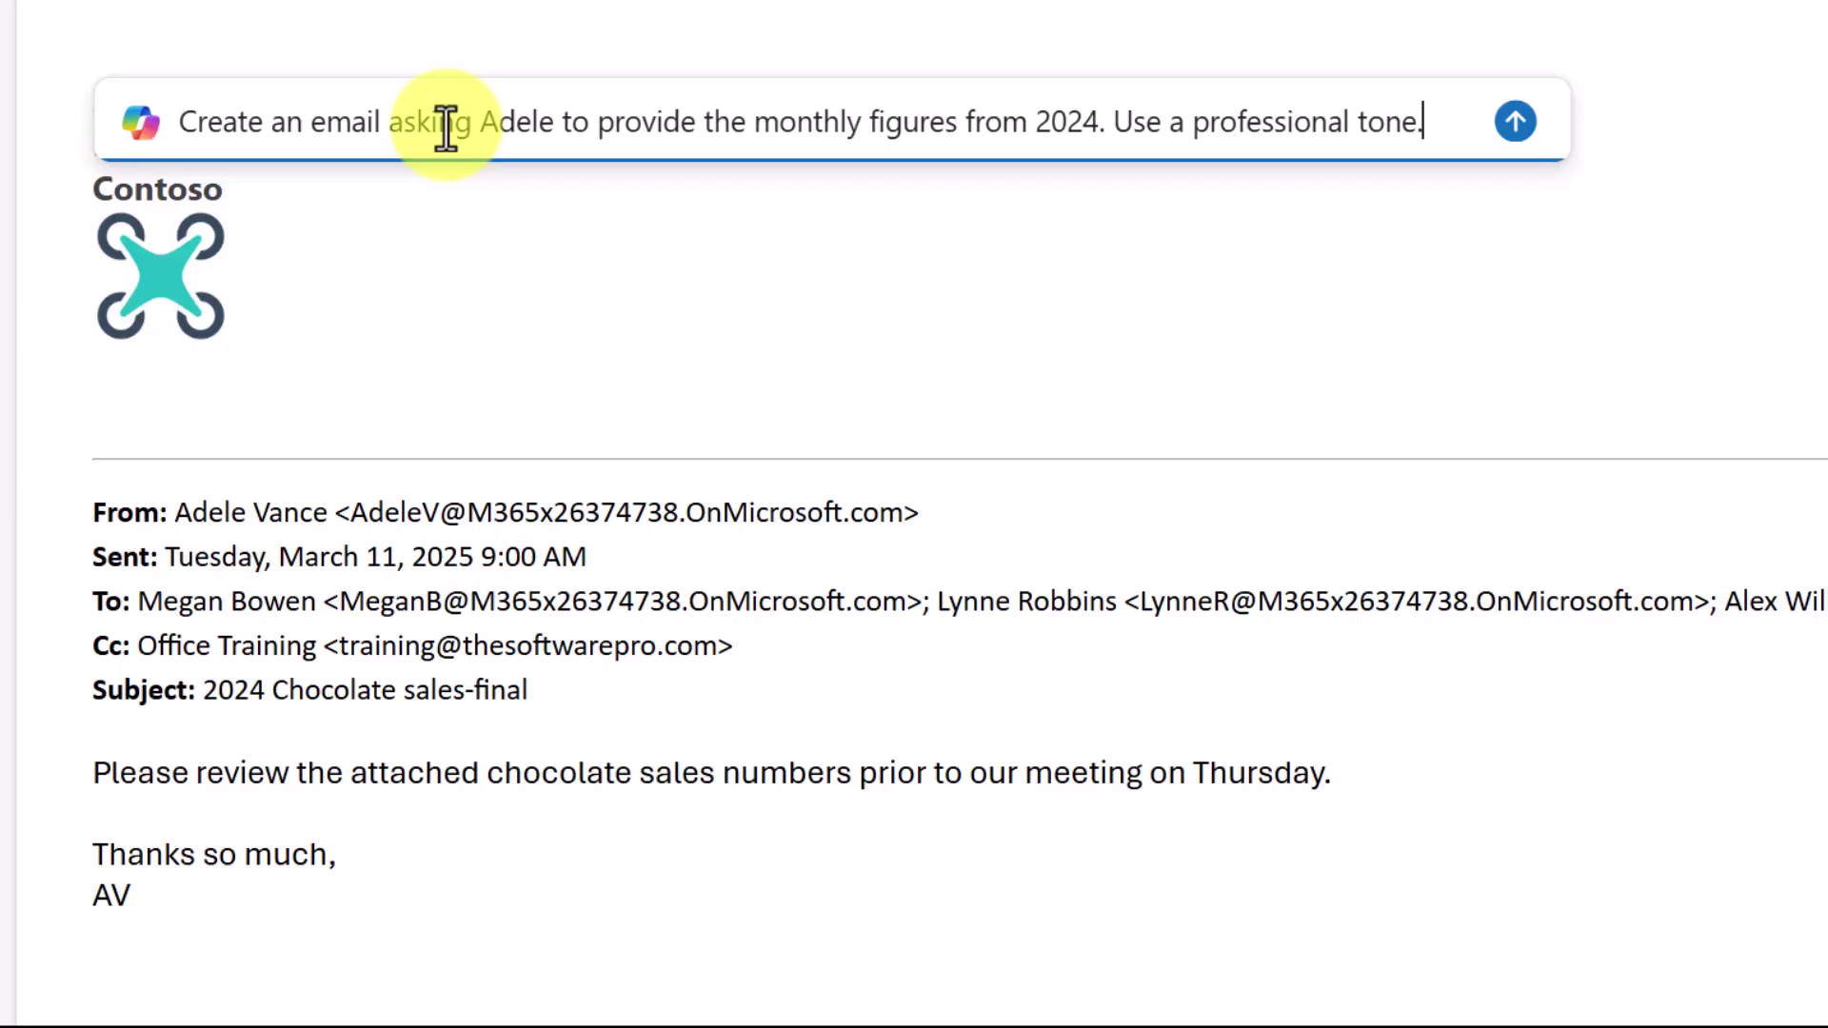
- Generate the Copilot reply, create a longer version, then return to the shorter draft 1 of 2
key("Return")
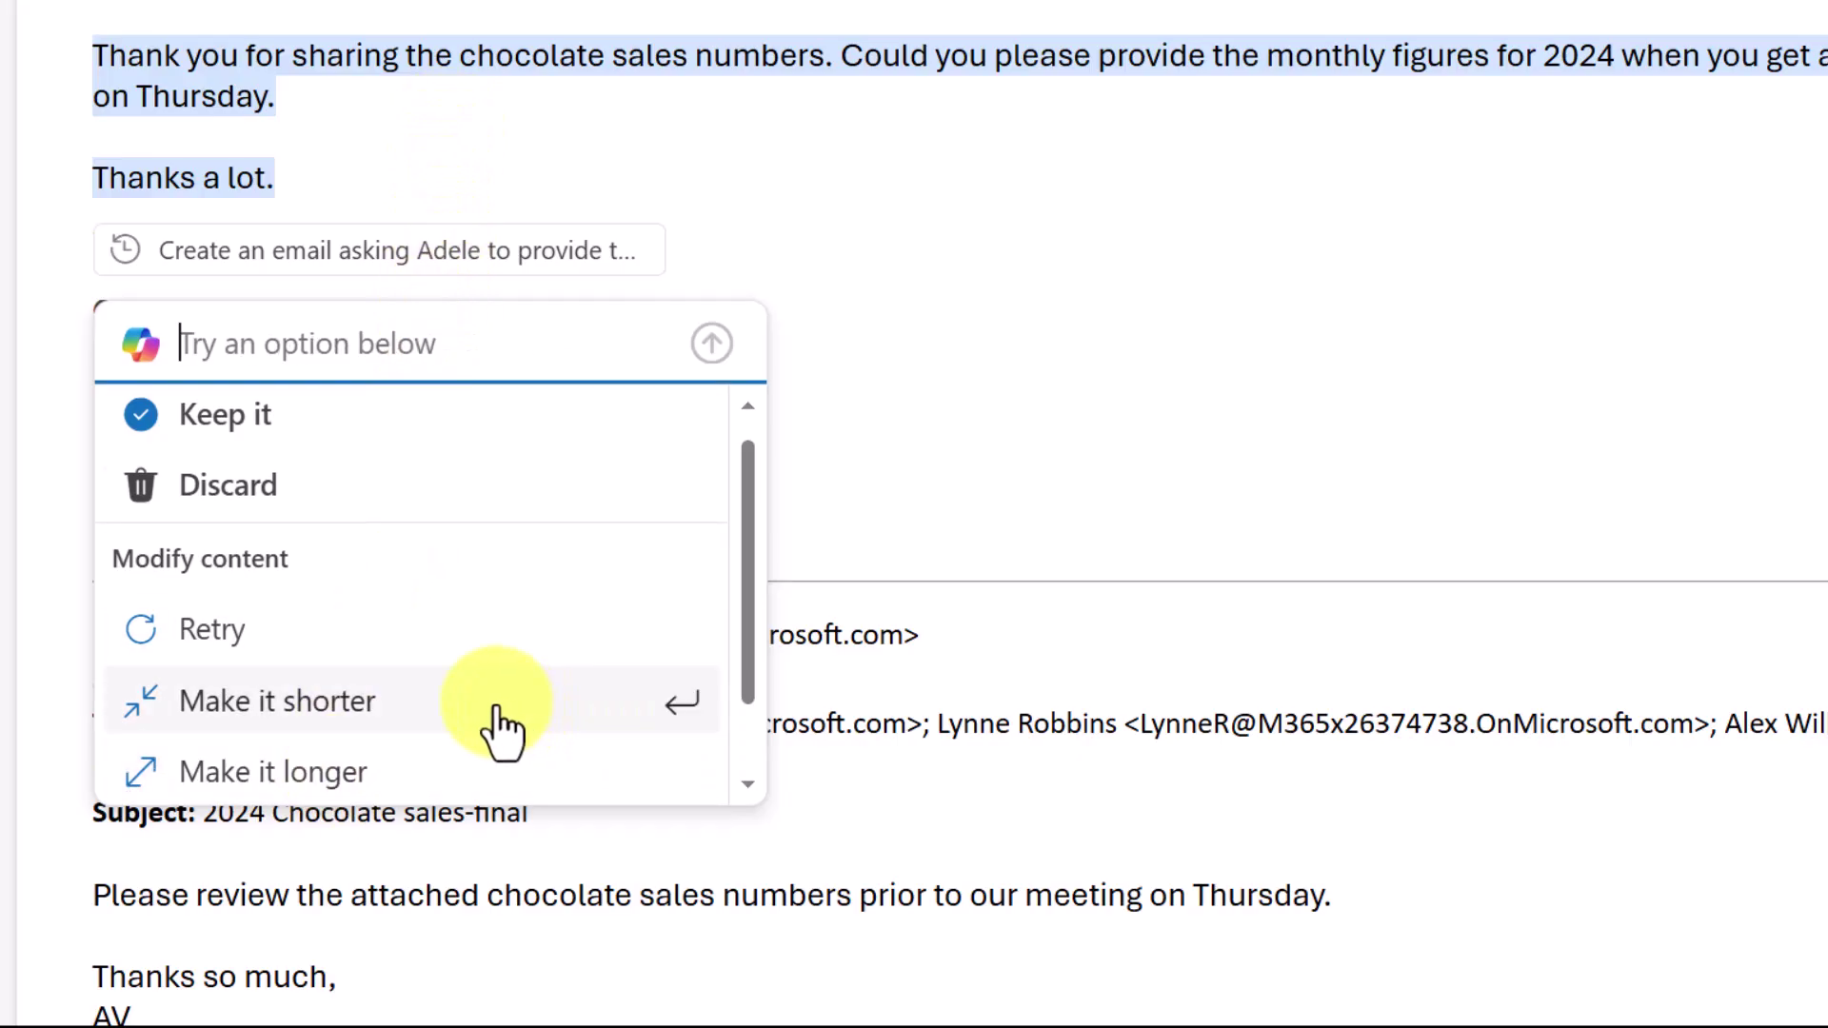
scroll(359, 775, "down", 1)
mouse_move(568, 794)
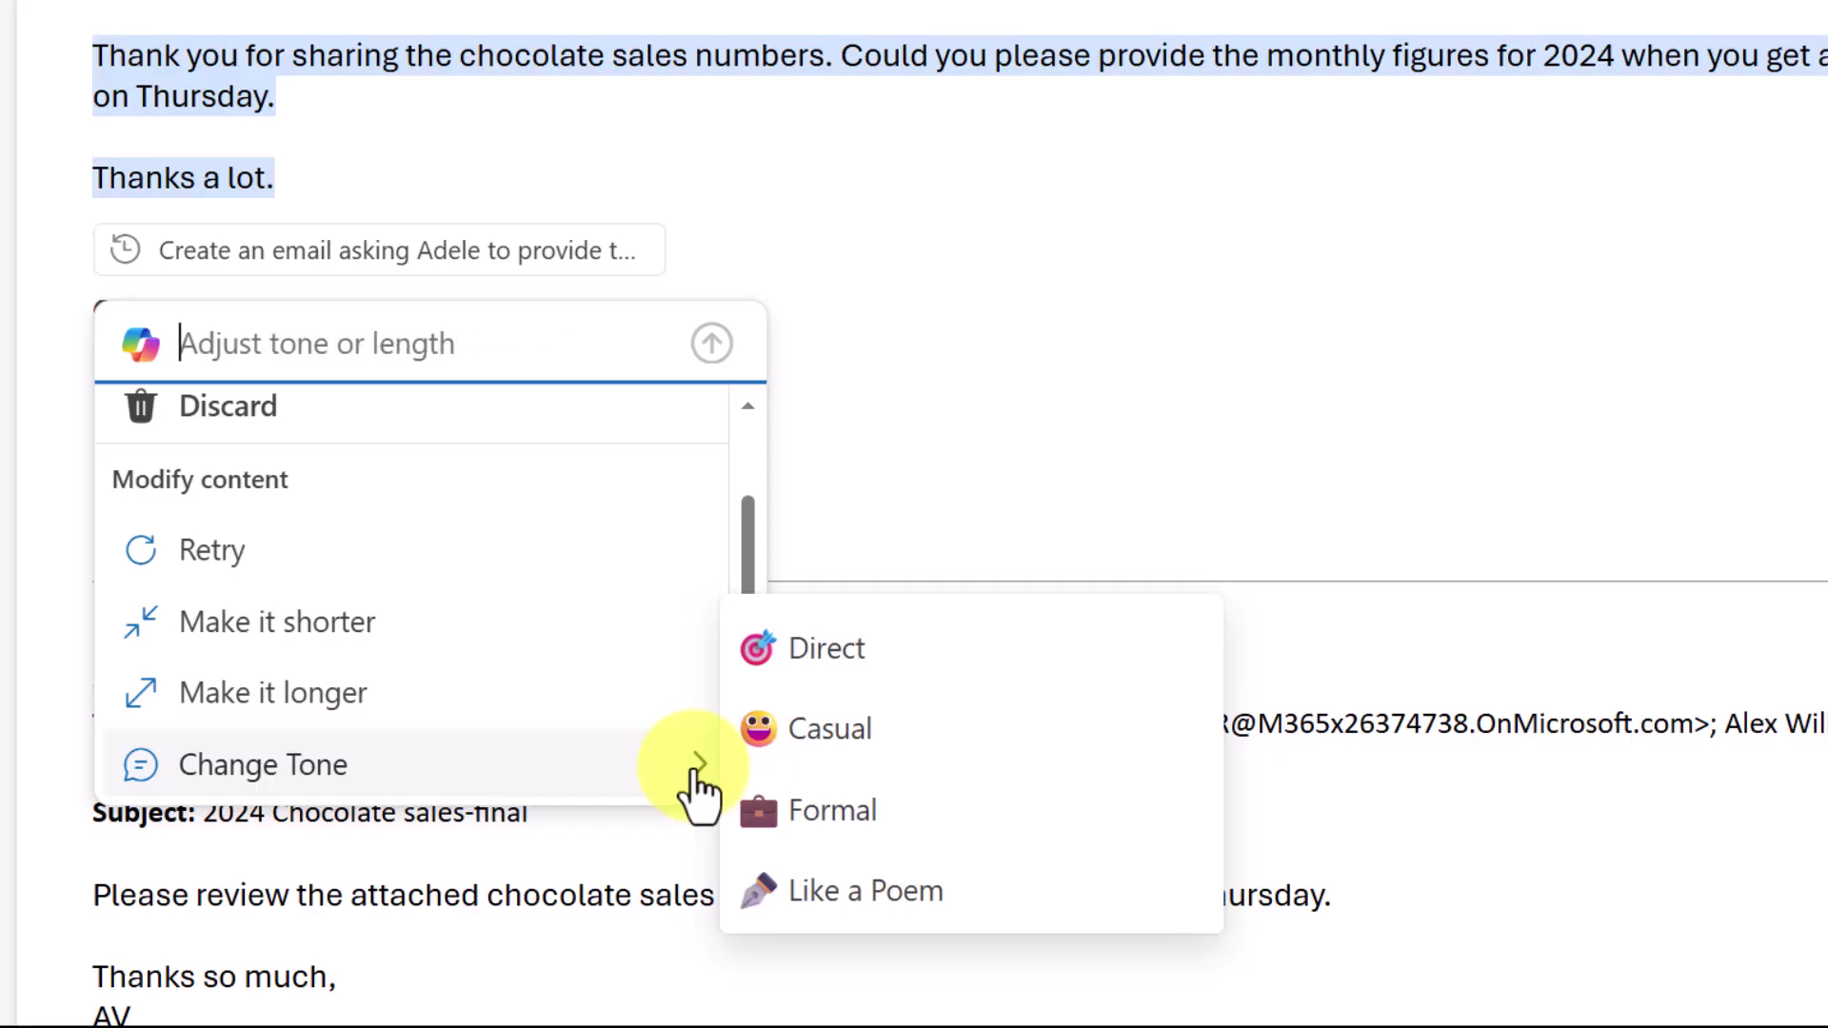
left_click(286, 693)
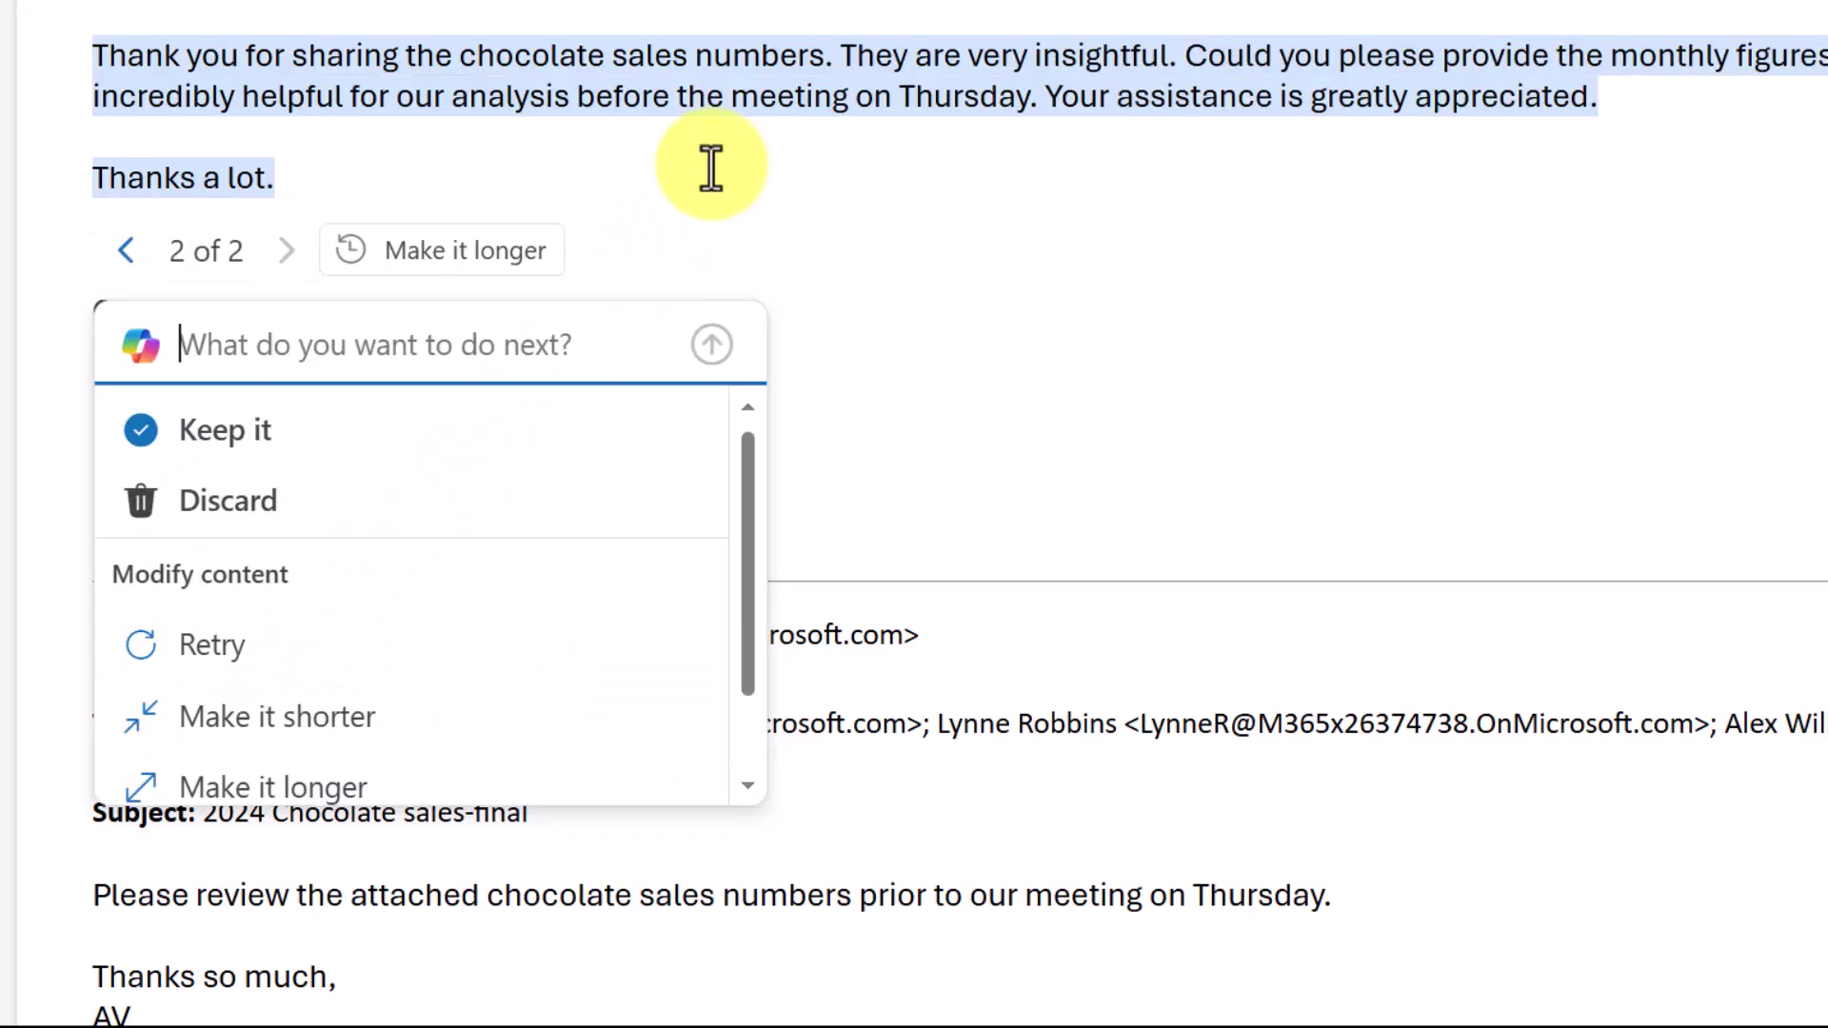
left_click(125, 251)
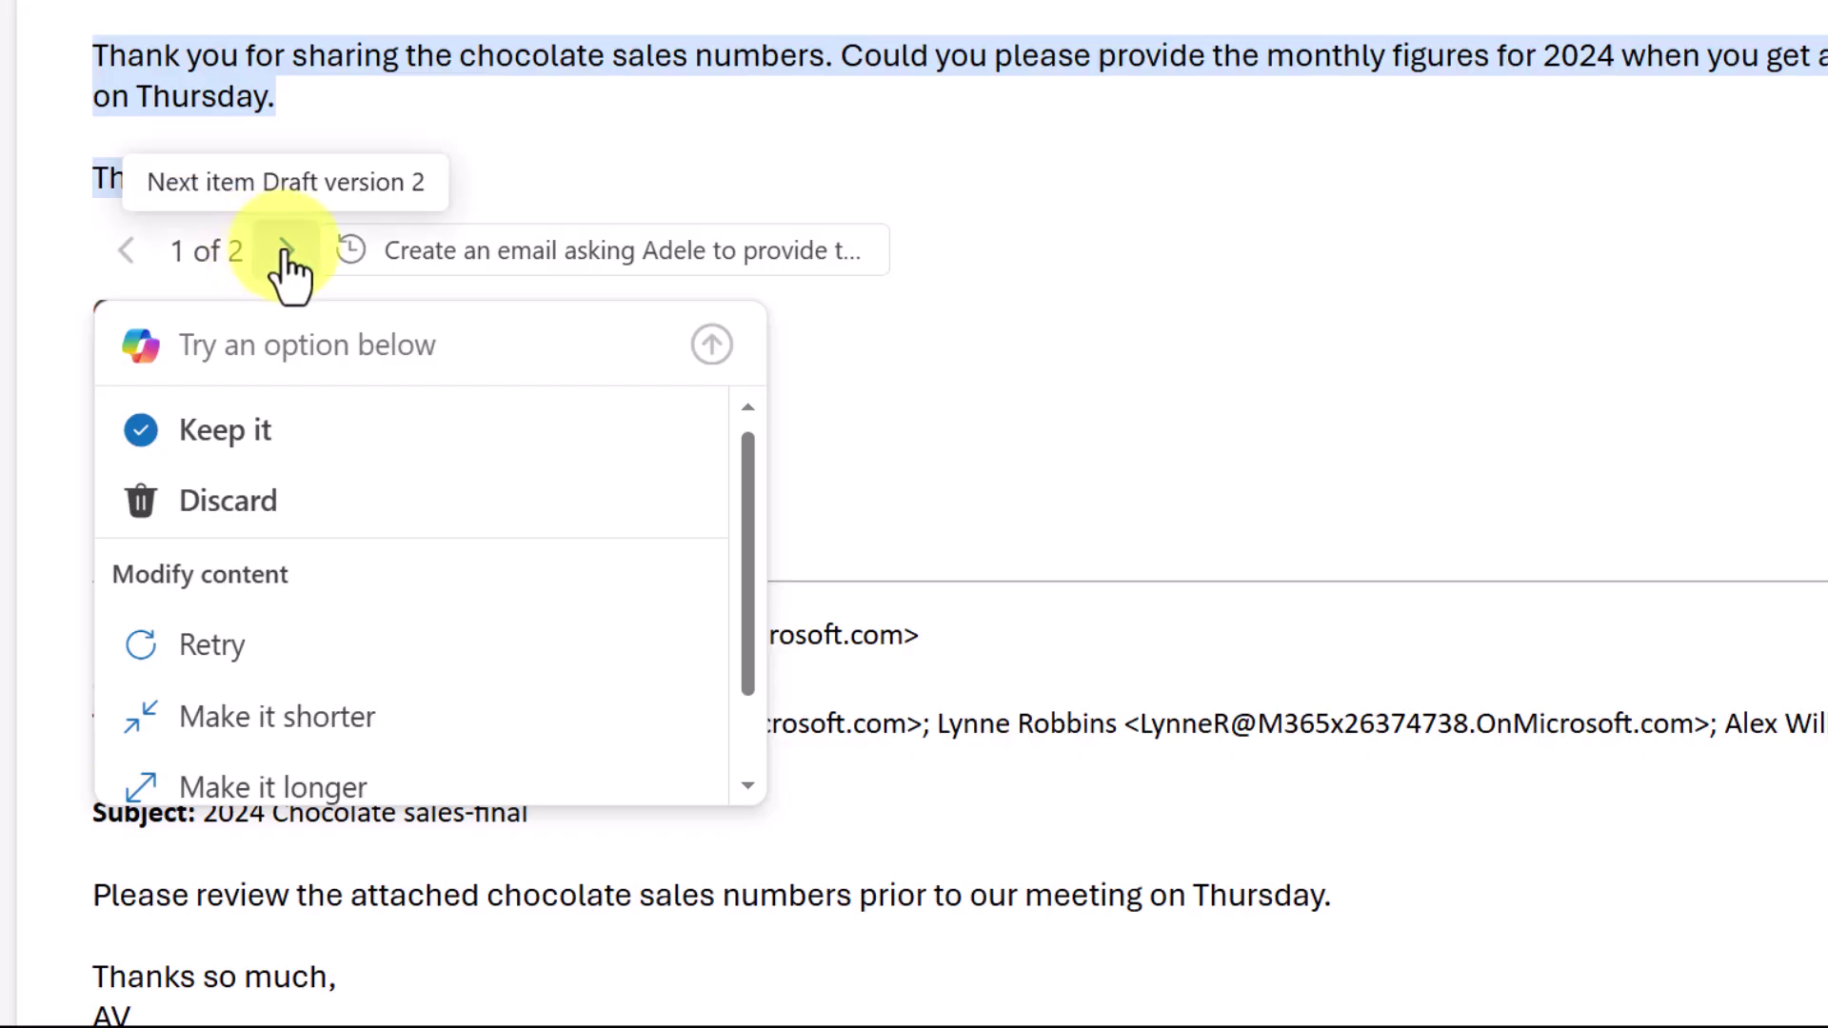
left_click(286, 251)
left_click(125, 251)
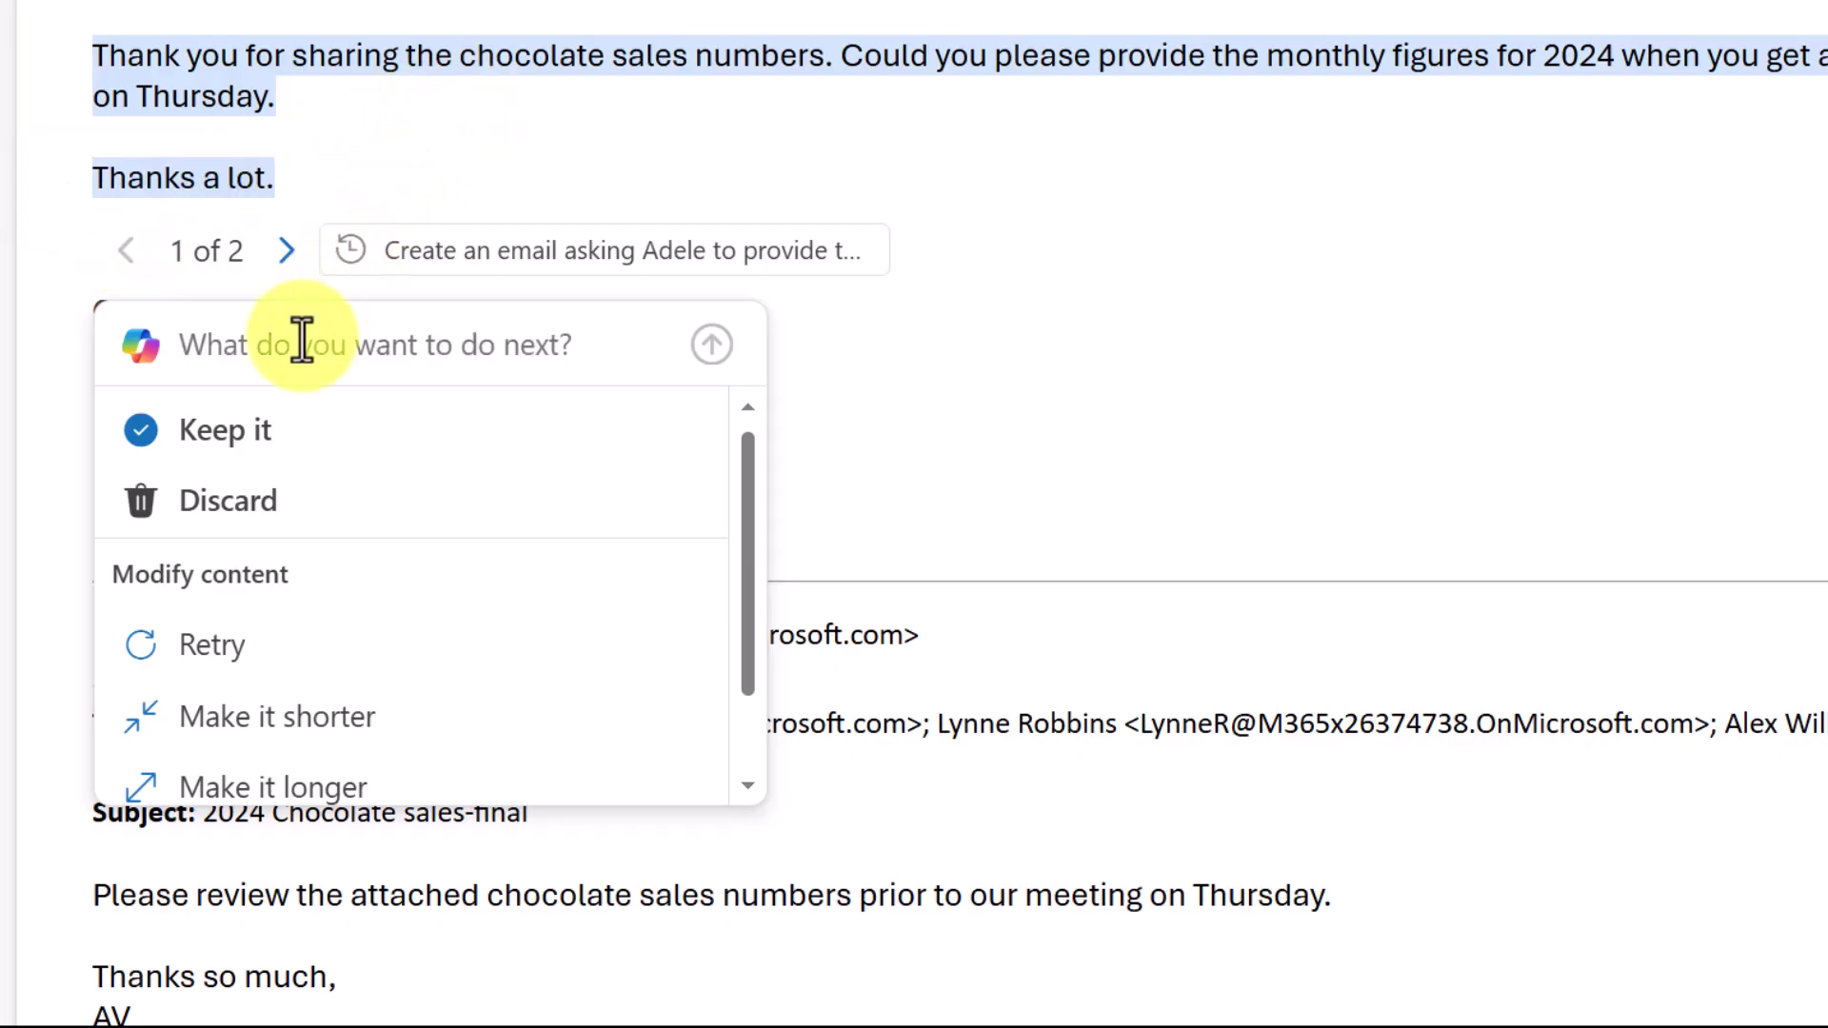
- Keep the shorter Copilot reply and add the sender's first name below 'Thanks a lot.'
left_click(233, 433)
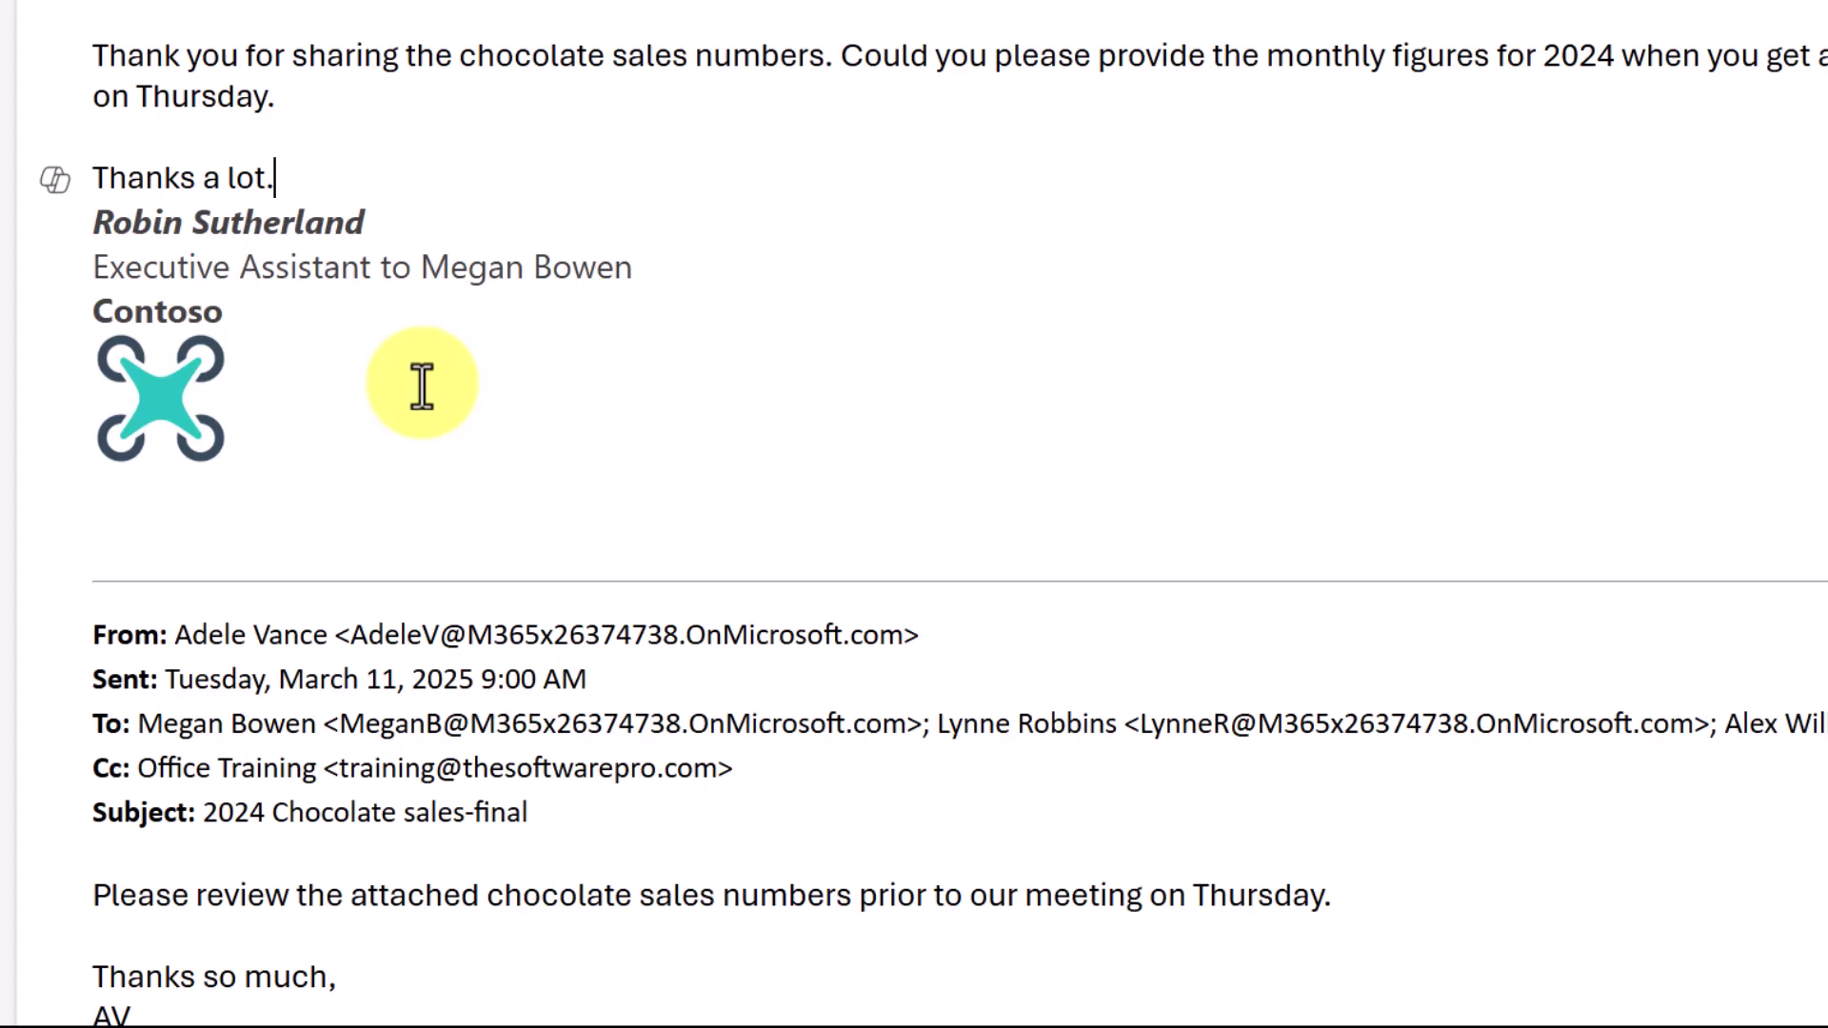
key("Return")
type("R")
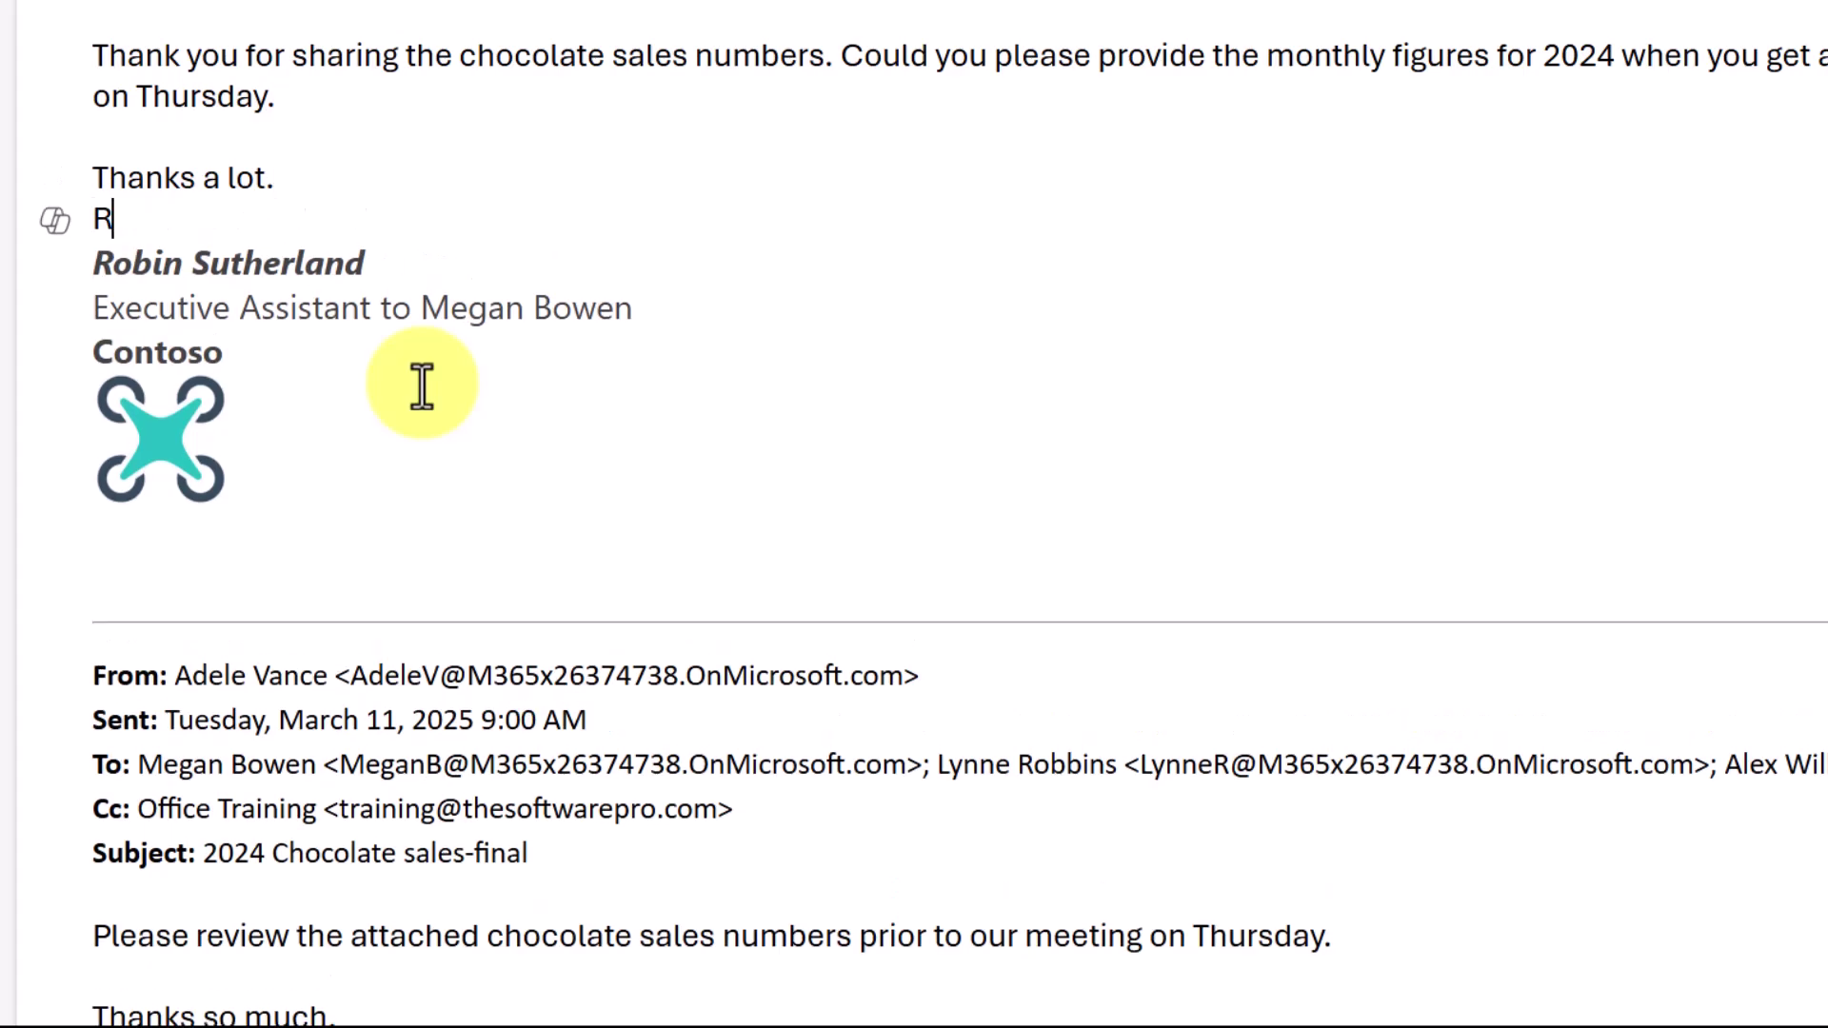
type("obin")
key("Return")
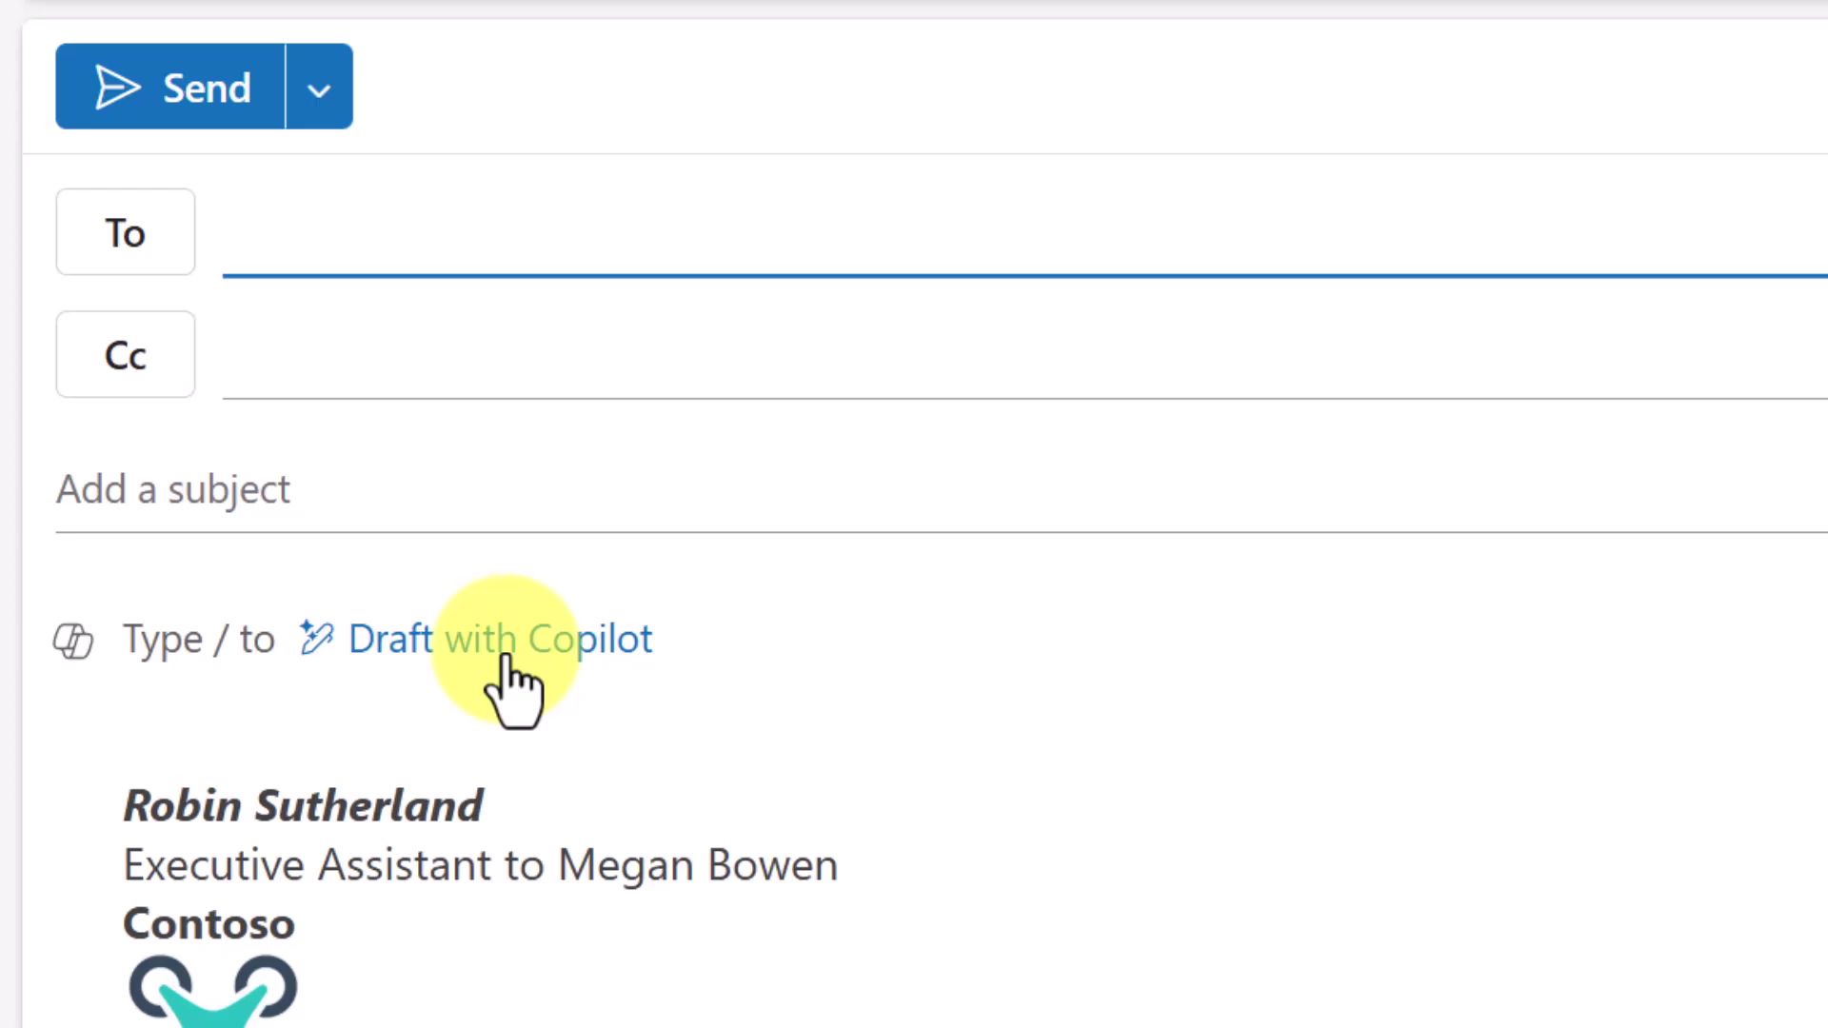
- Draft with Copilot in the new email, pasting the Jazzy's Cupcake Corner Cookies & Cream buy-one-get-one-free prompt
left_click(122, 647)
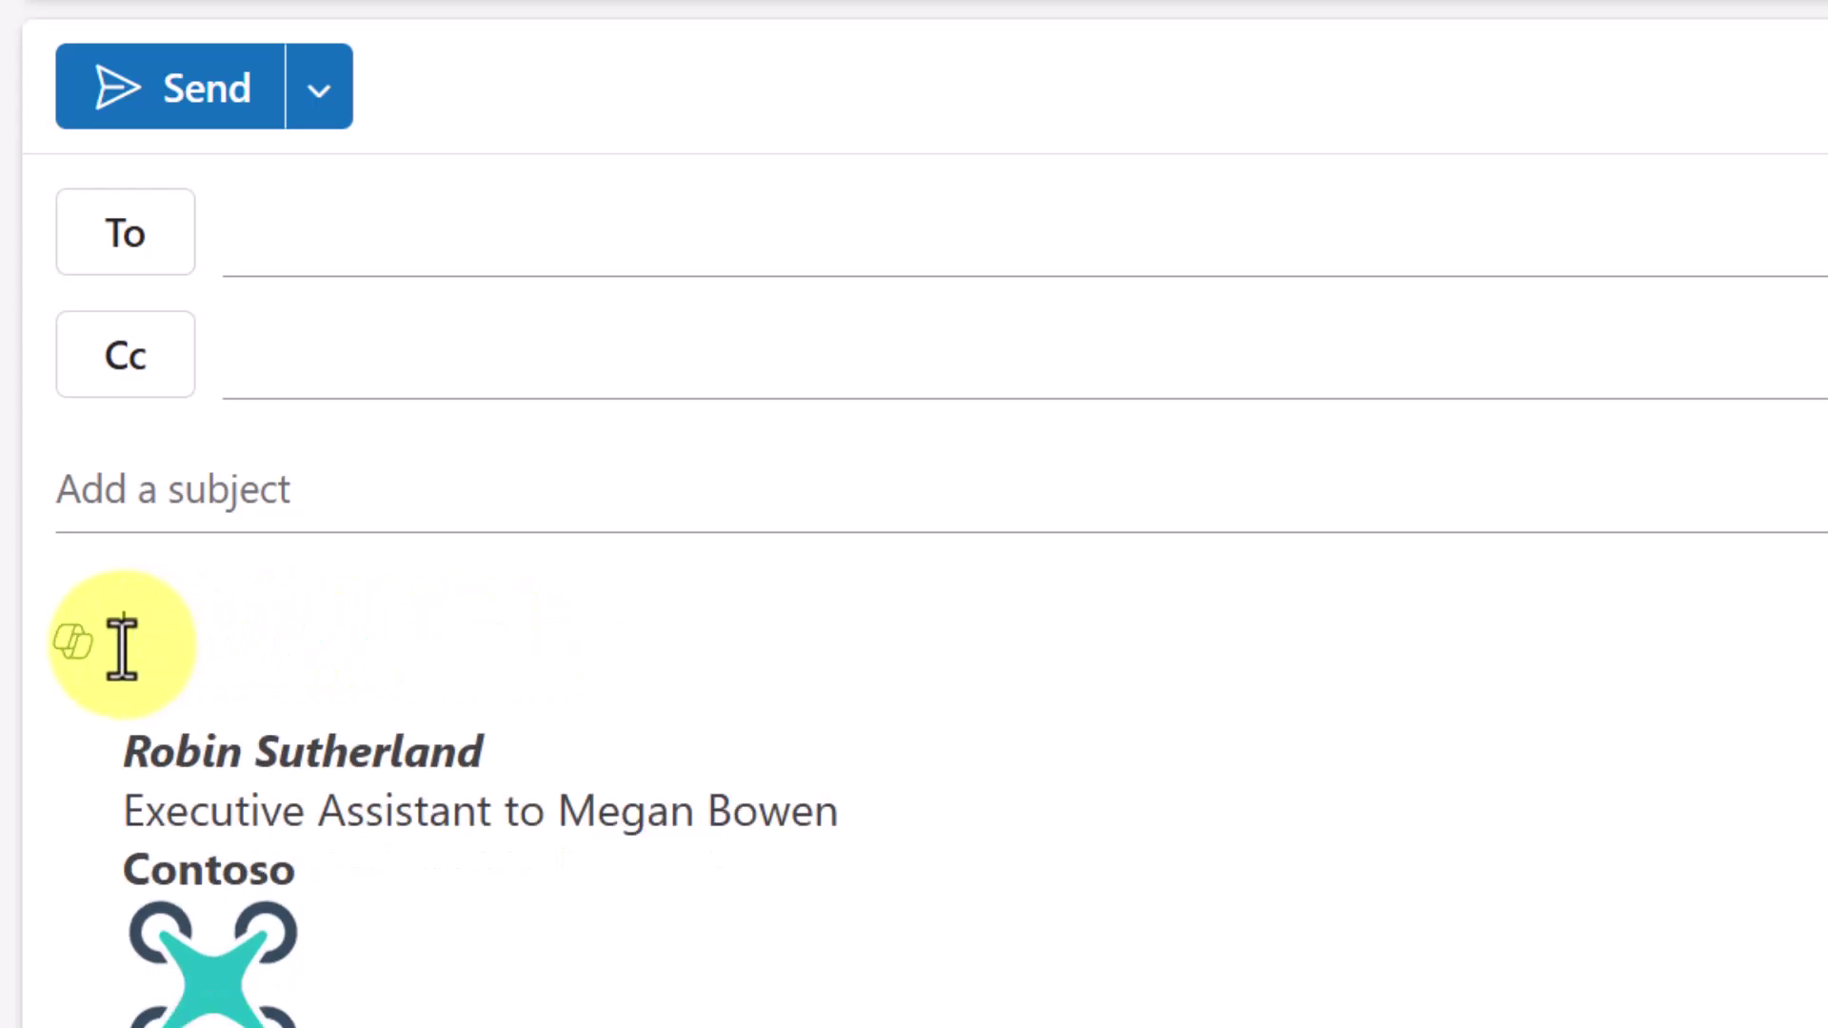
type("/")
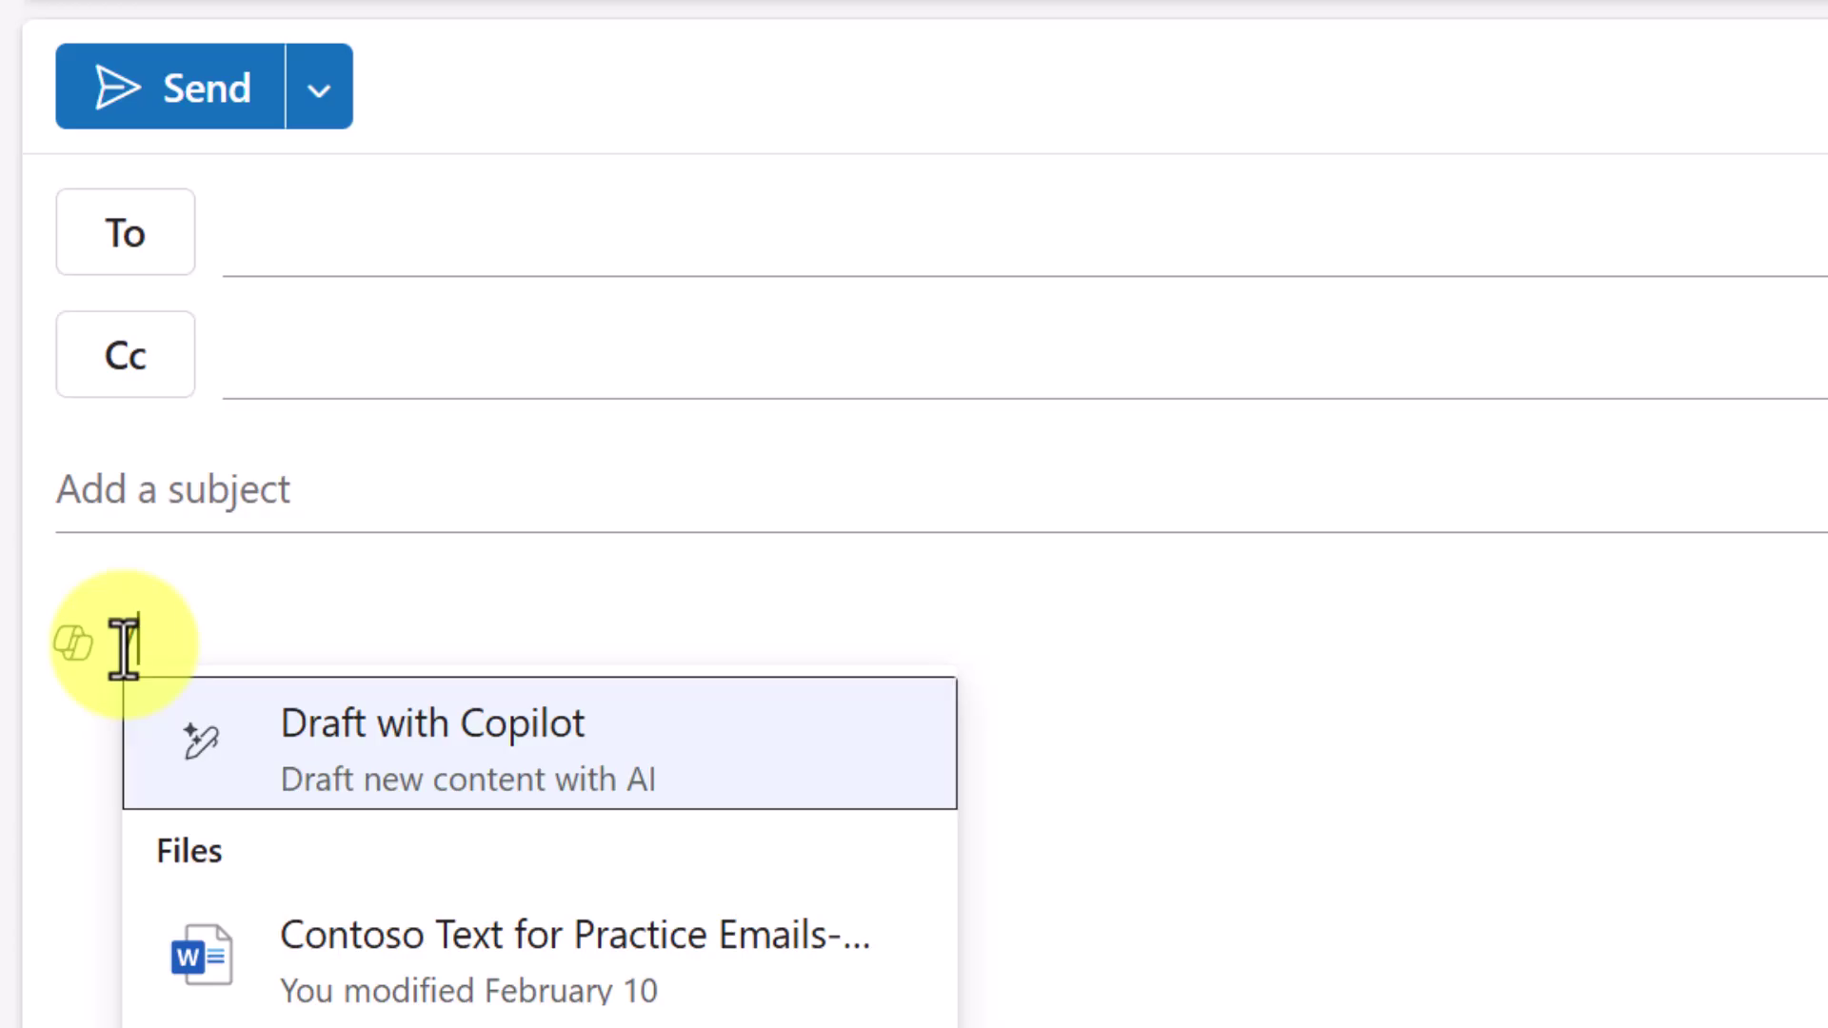
left_click(438, 737)
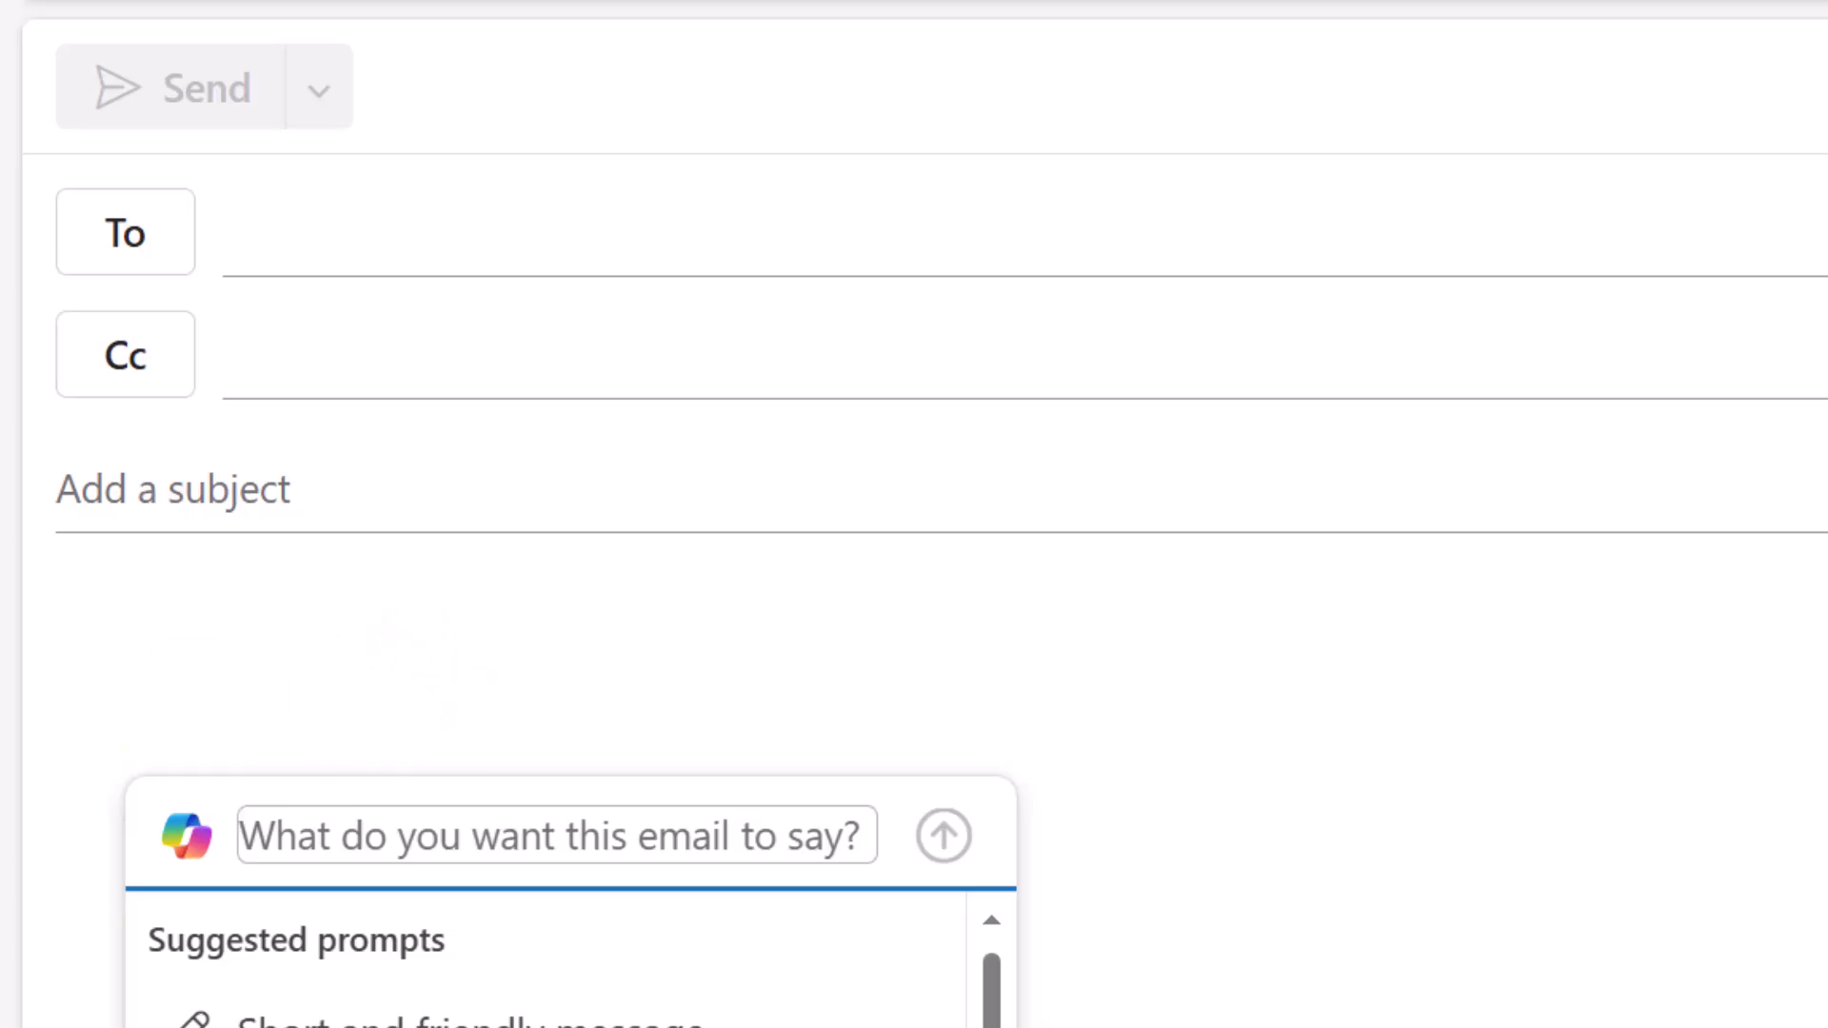
key("ctrl+v")
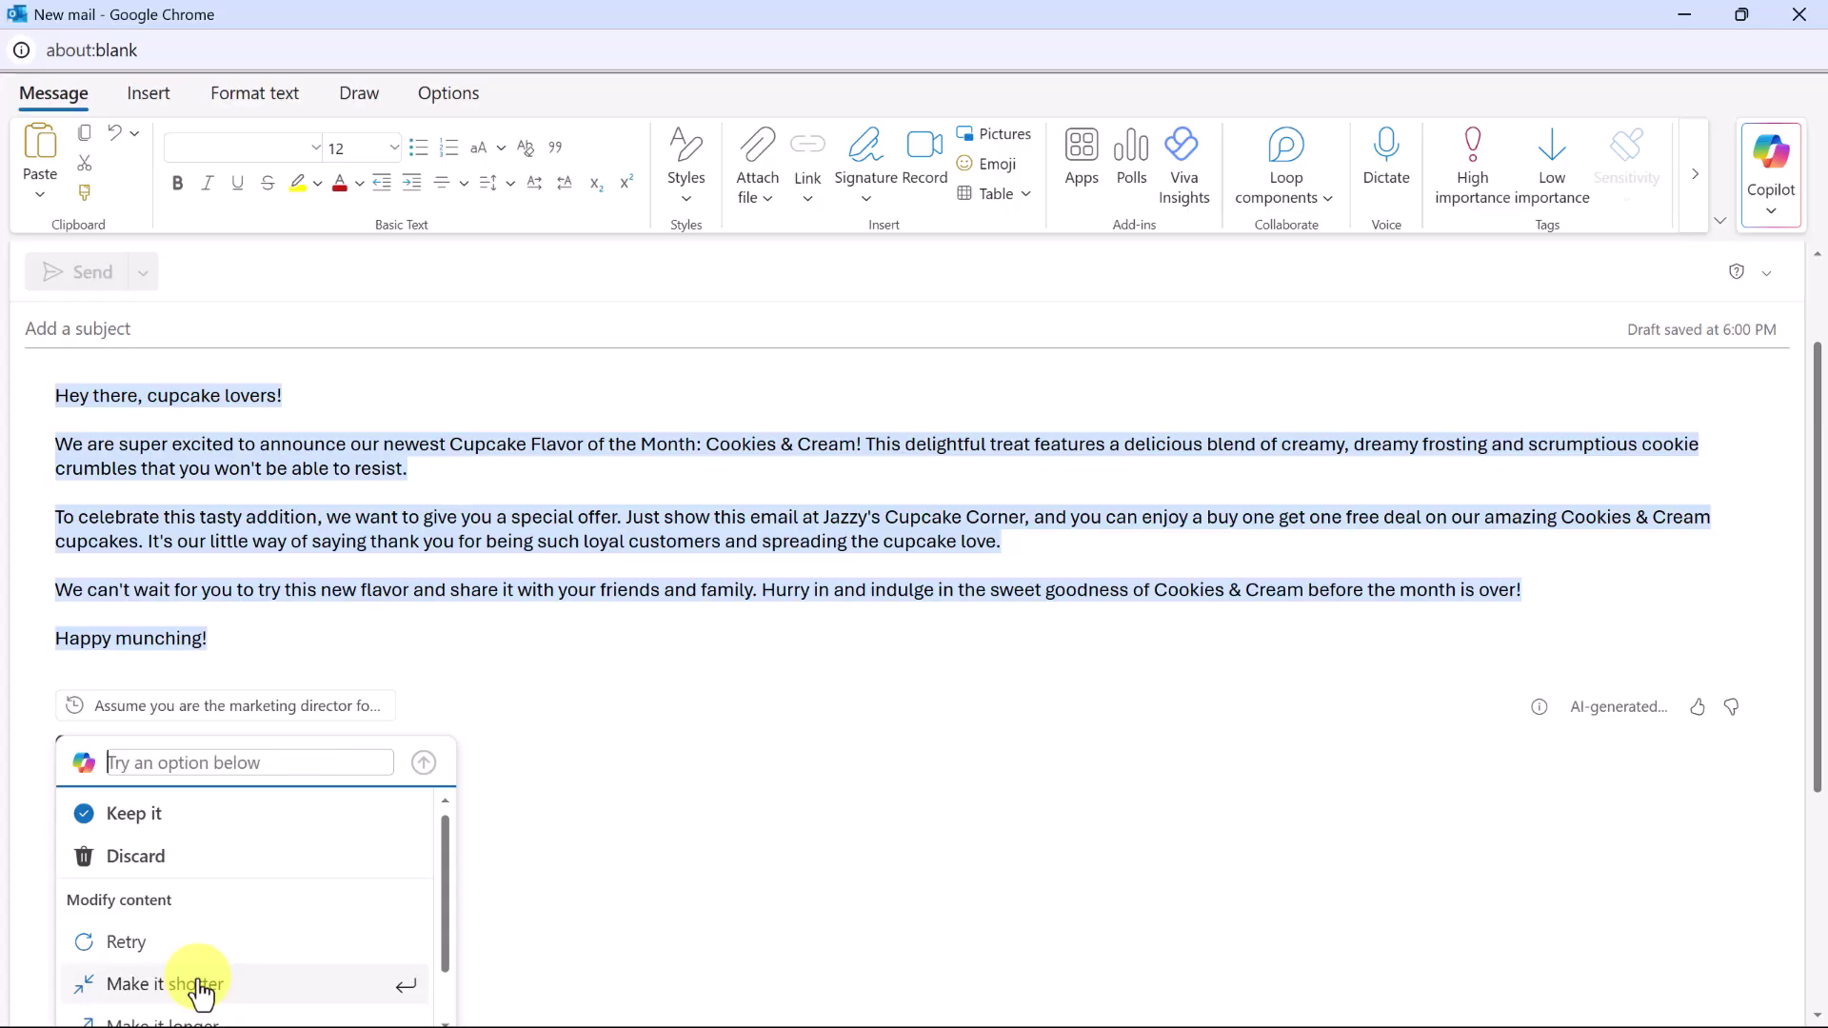
- Generate a second Copilot version of the cupcake email, compare both, and return to the 'Hey there, cupcake lovers!' draft
left_click(134, 945)
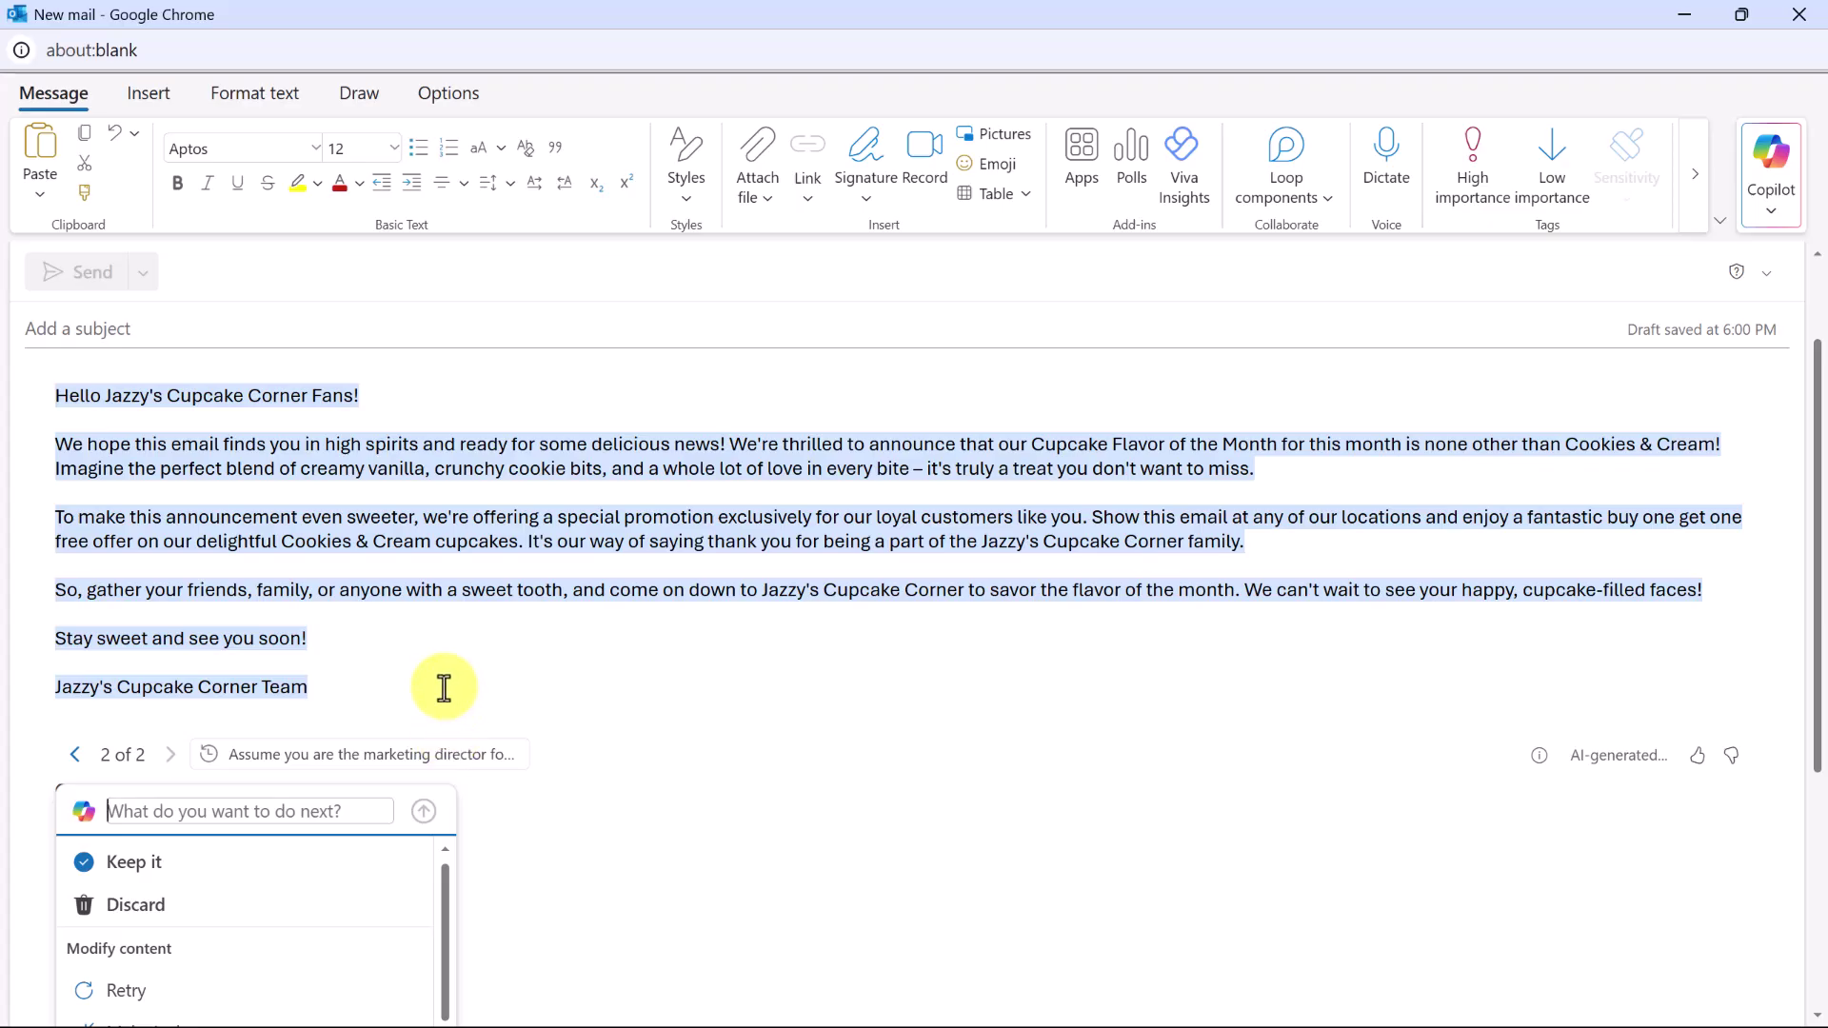
left_click(74, 754)
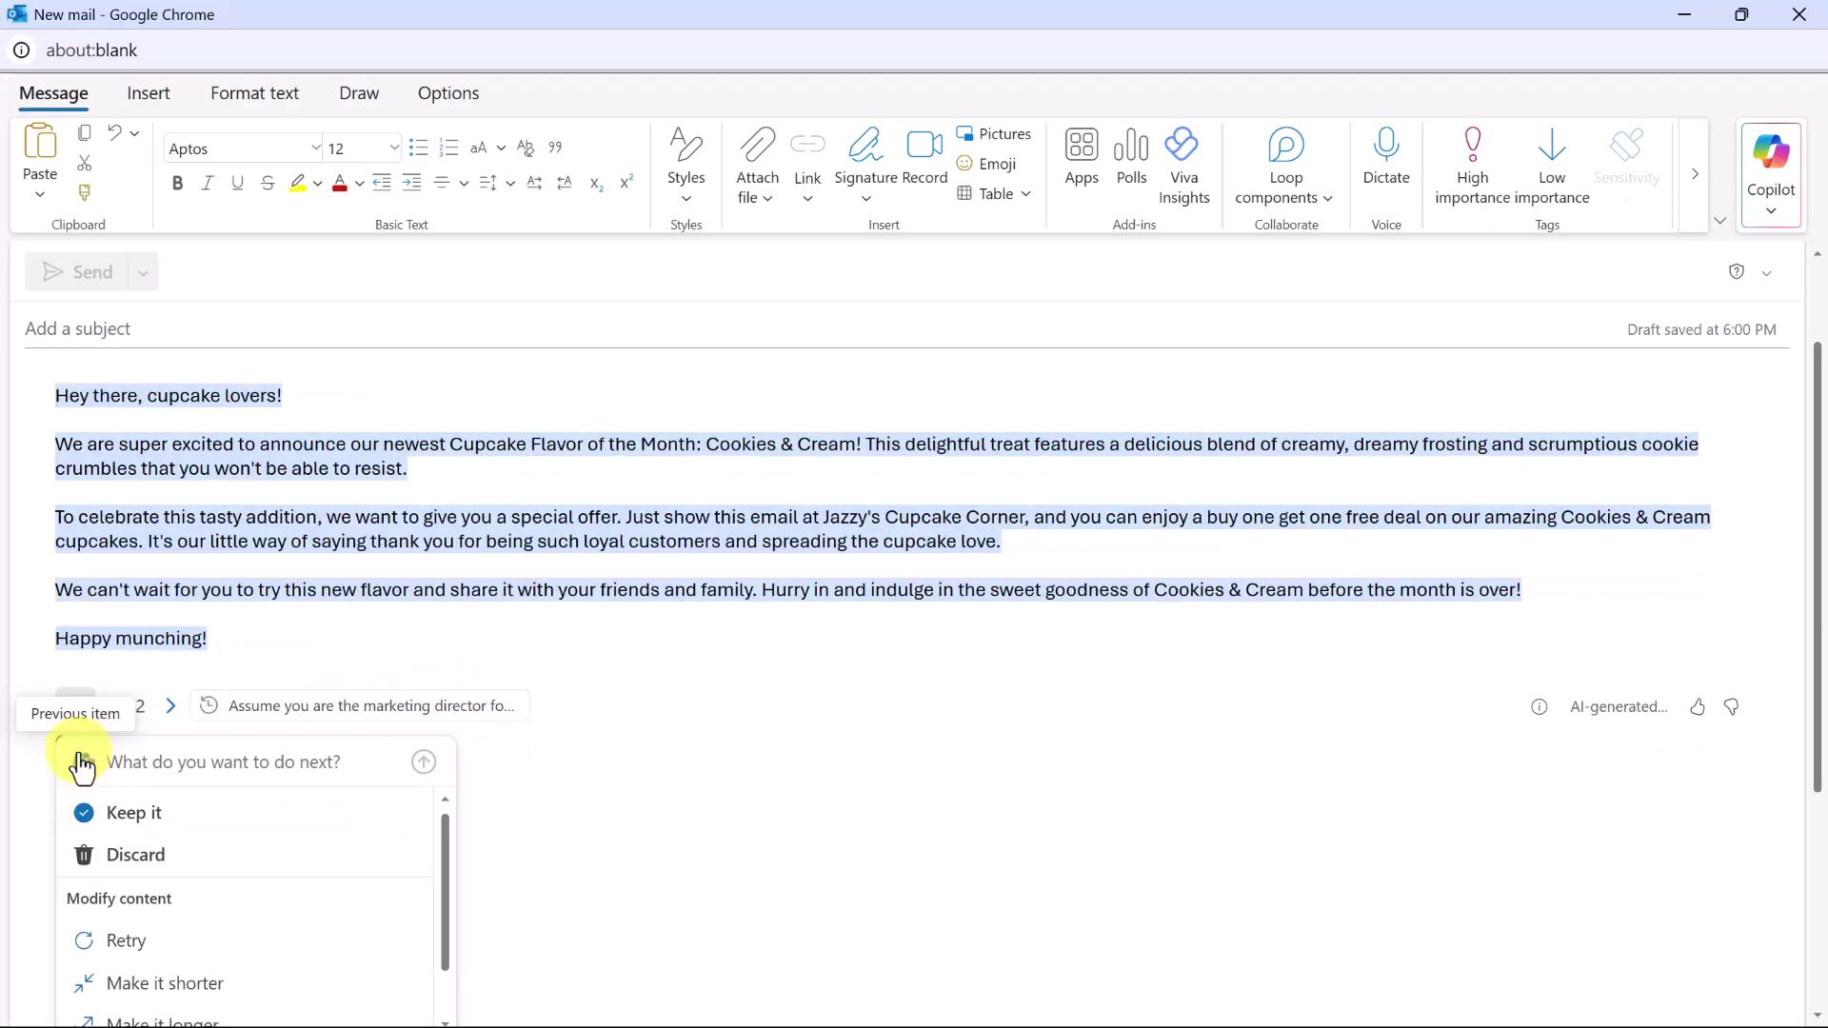
left_click(168, 709)
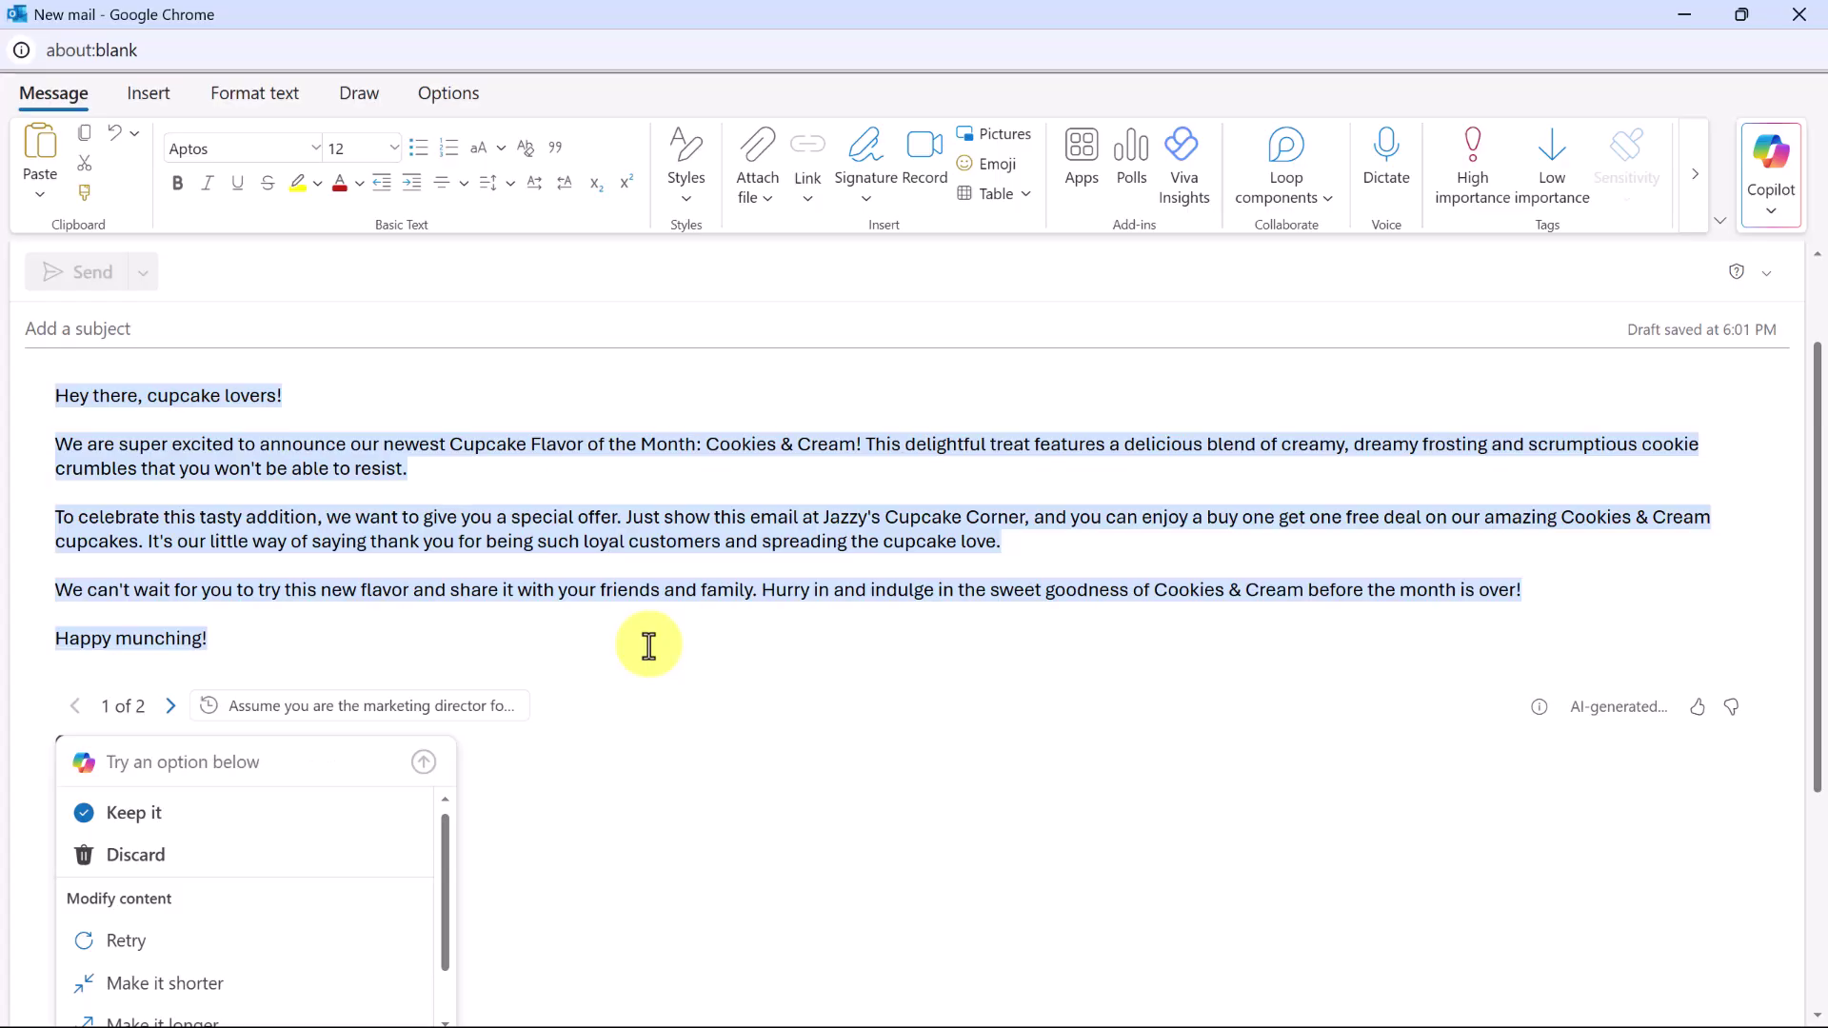
- Insert the 'Hey there, cupcake lovers!' draft into the email body with a blank line after 'Happy munching!'
left_click(134, 819)
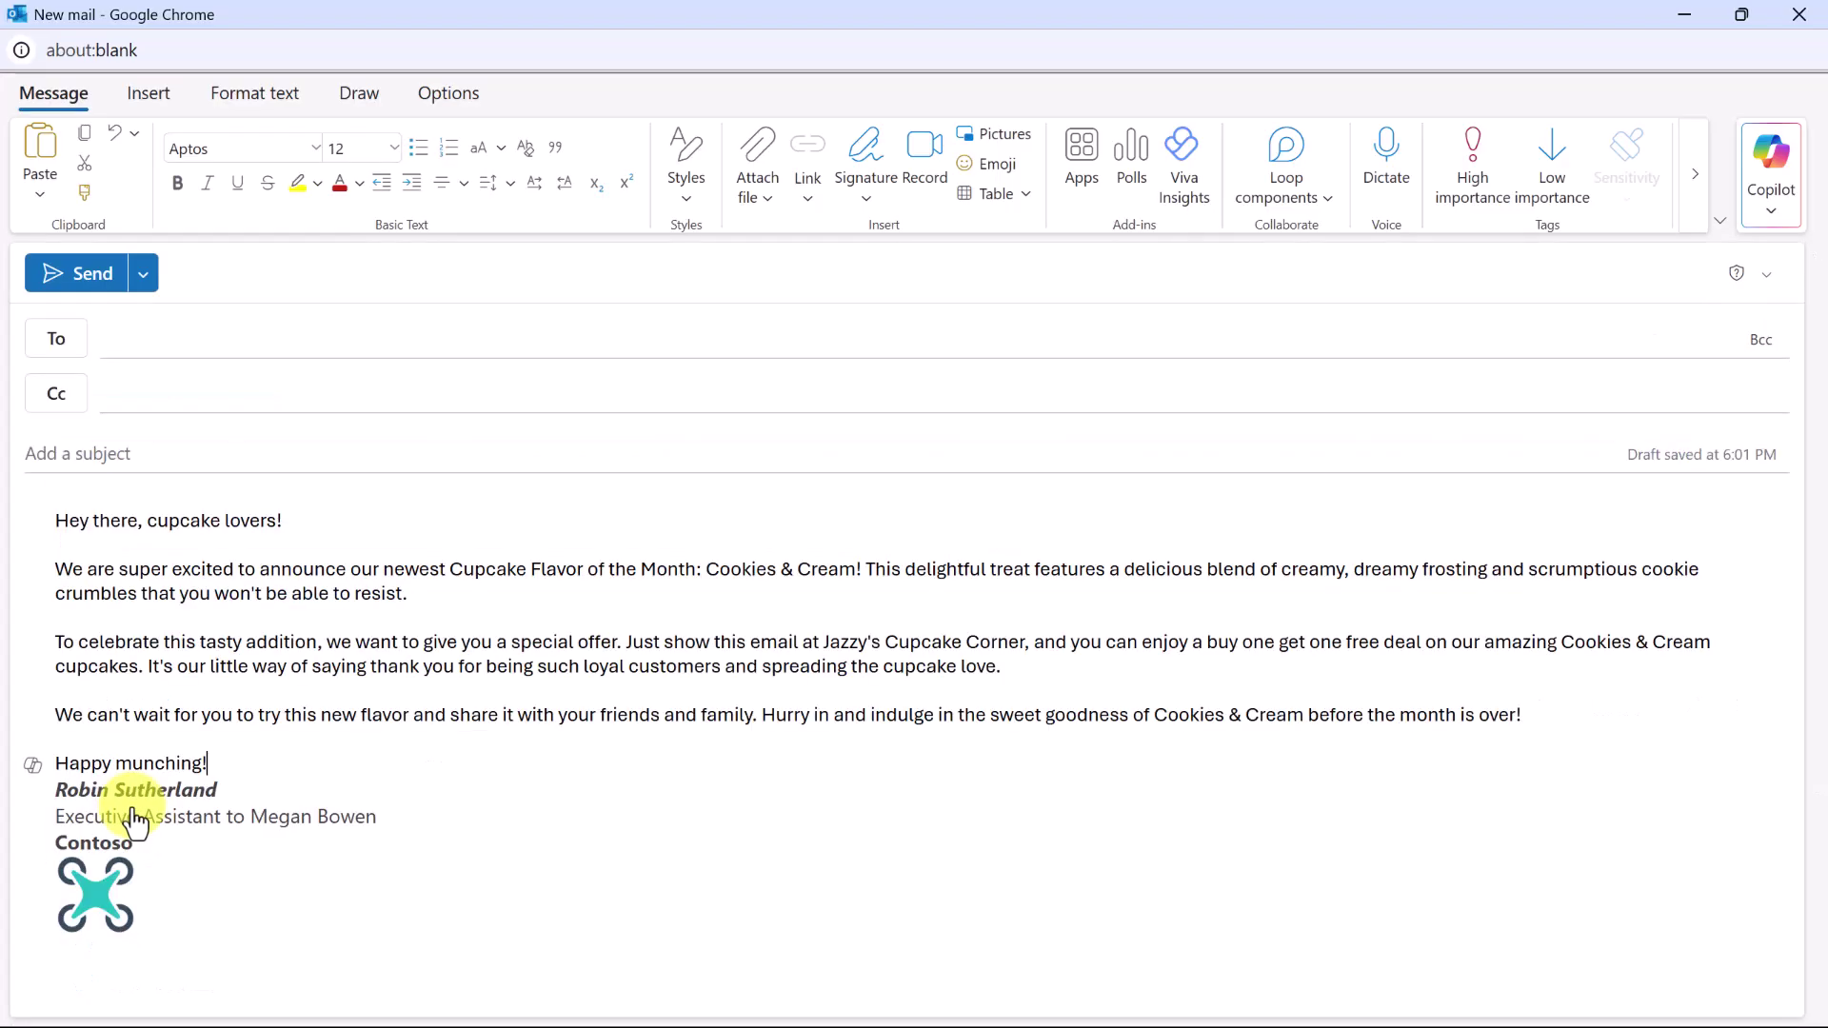
key("Return")
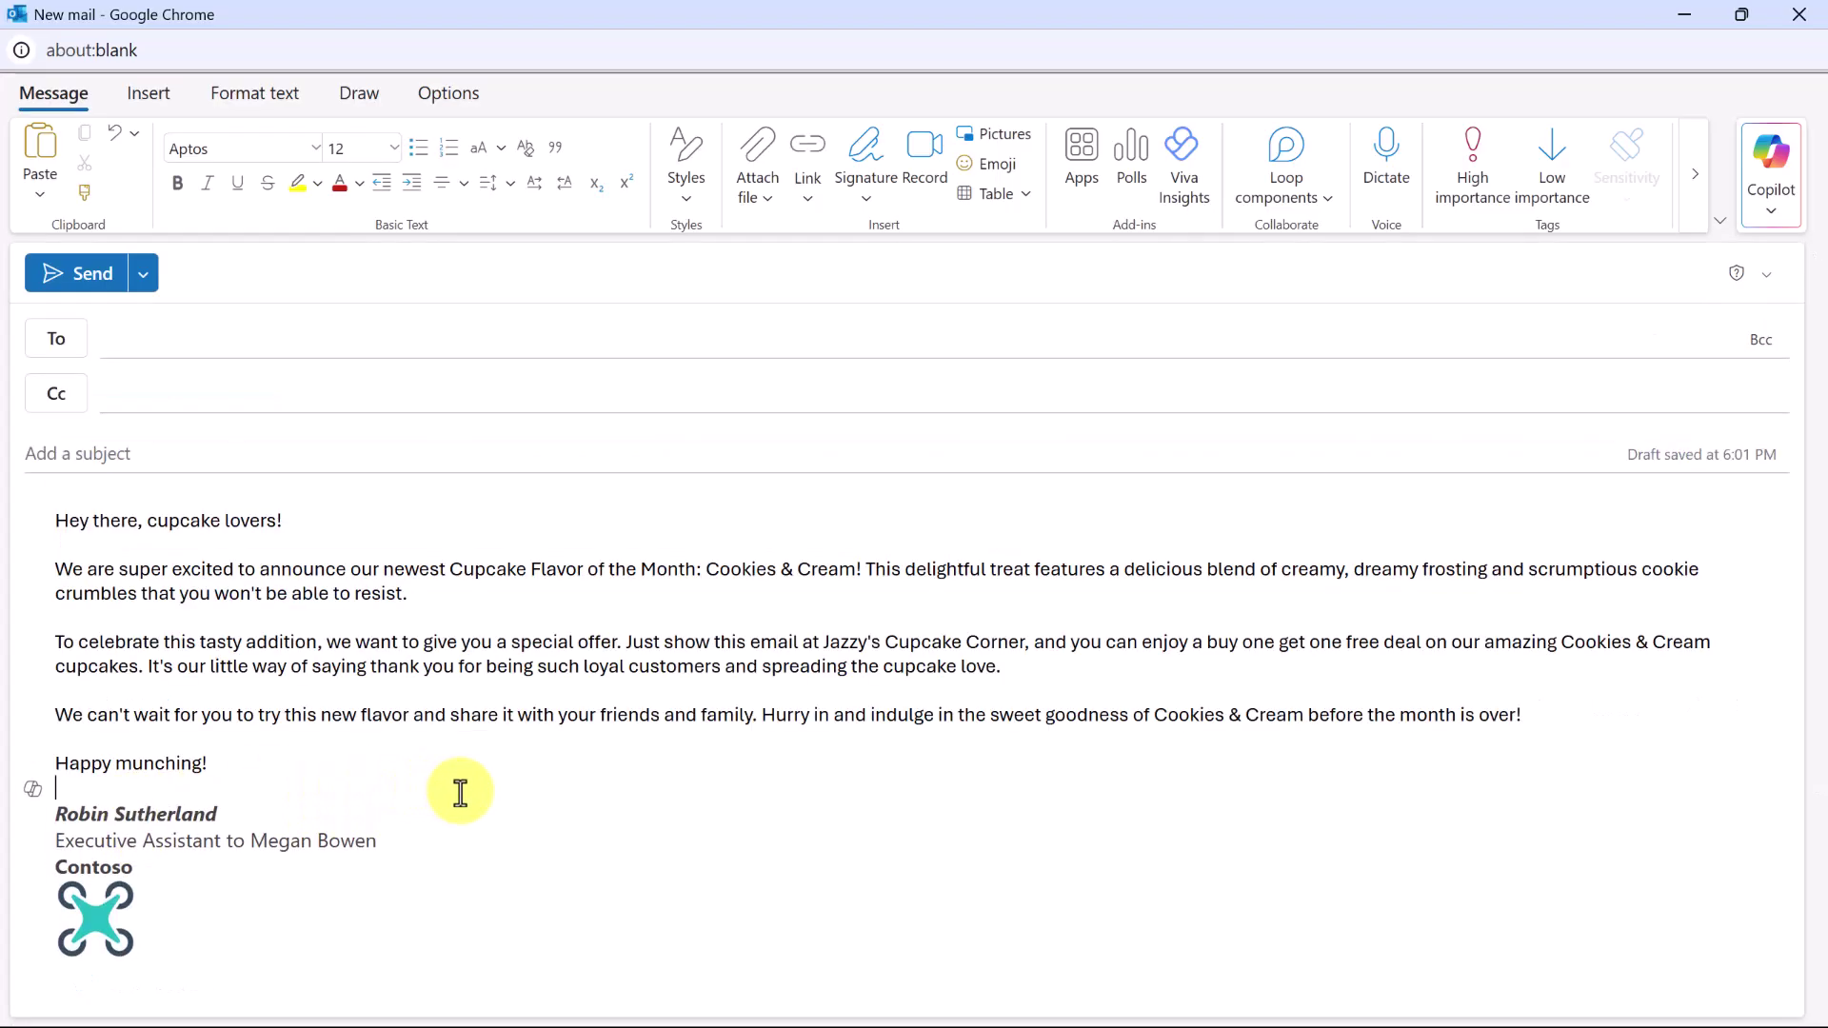